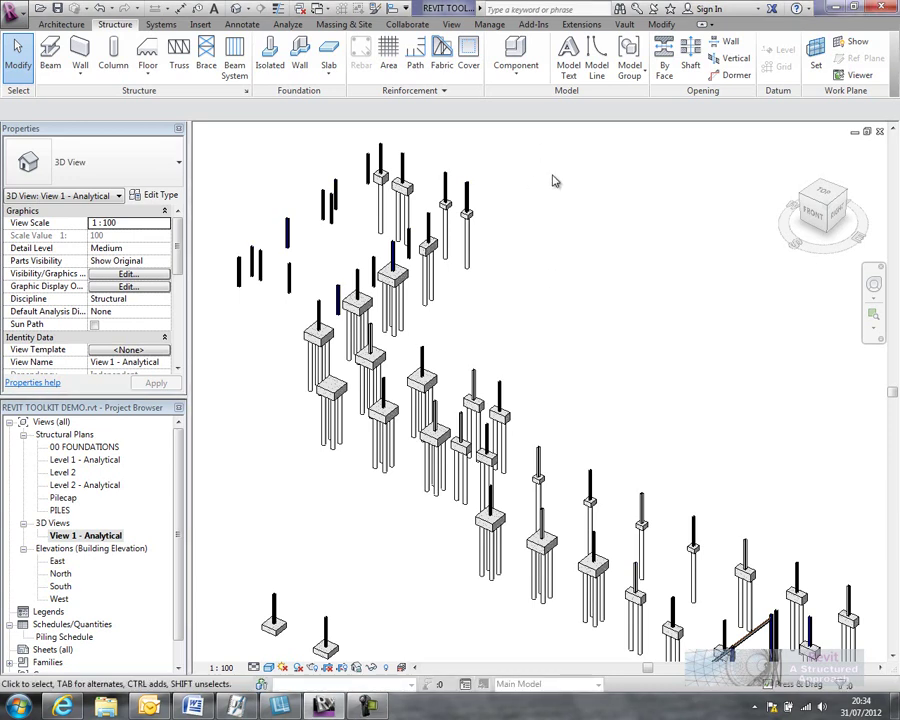
Examine the individual steel pipe piles nested beneath the one-pile and two-pile caps in the 3D analytical view.
{"action": "left_click", "coordinate": [533, 25]}
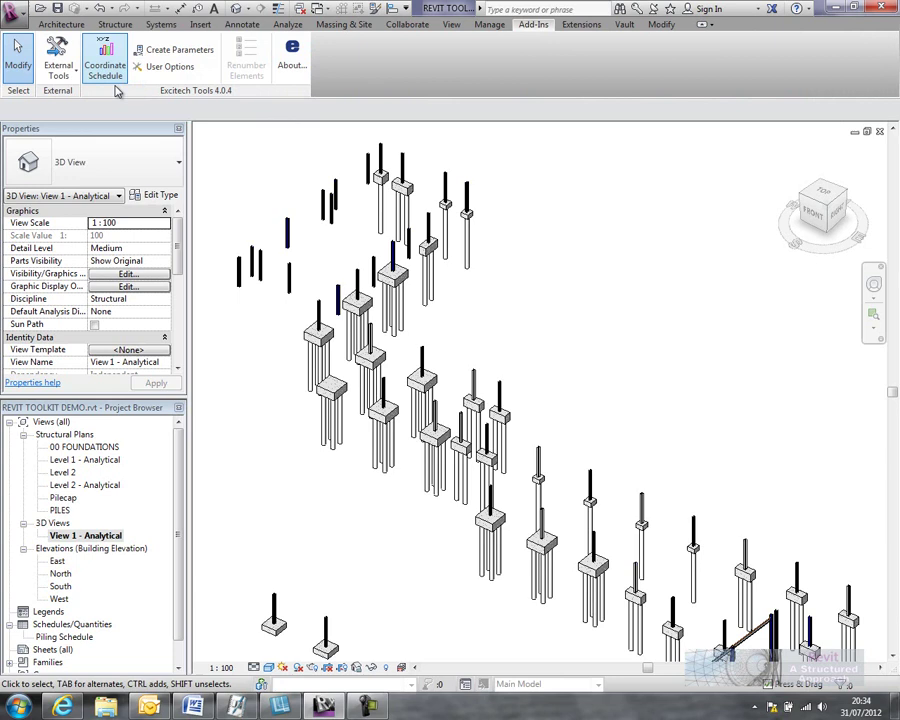
{"action": "scroll", "coordinate": [352, 219], "scroll_direction": "up", "scroll_amount": 2}
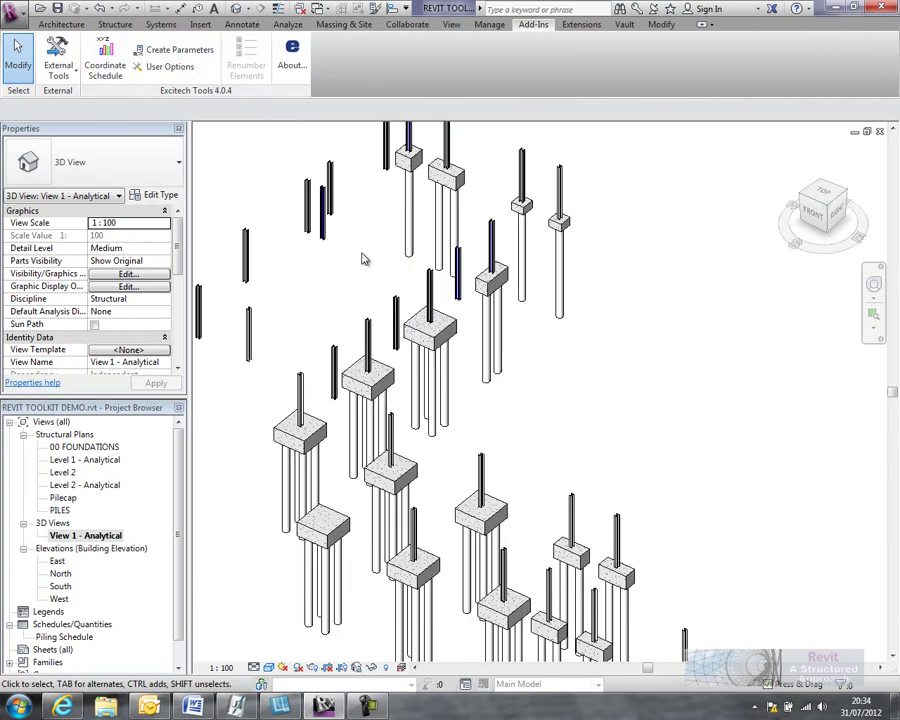
{"action": "middle_click_drag", "start_coordinate": [364, 259], "coordinate": [389, 341]}
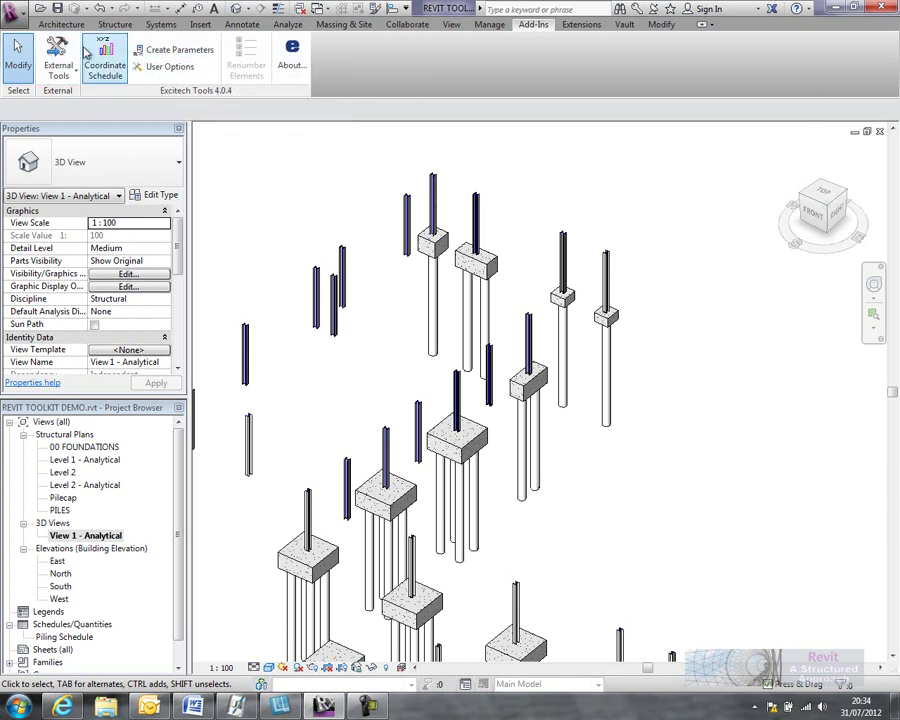
{"action": "middle_click_drag", "start_coordinate": [283, 152], "coordinate": [272, 168]}
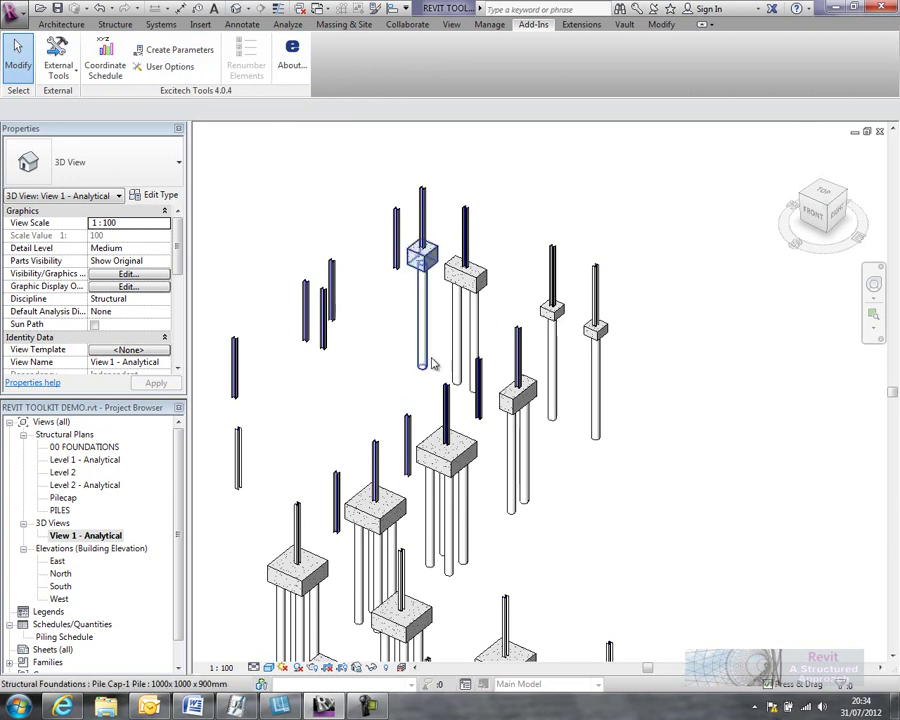
{"action": "scroll", "coordinate": [432, 365], "scroll_direction": "up", "scroll_amount": 4}
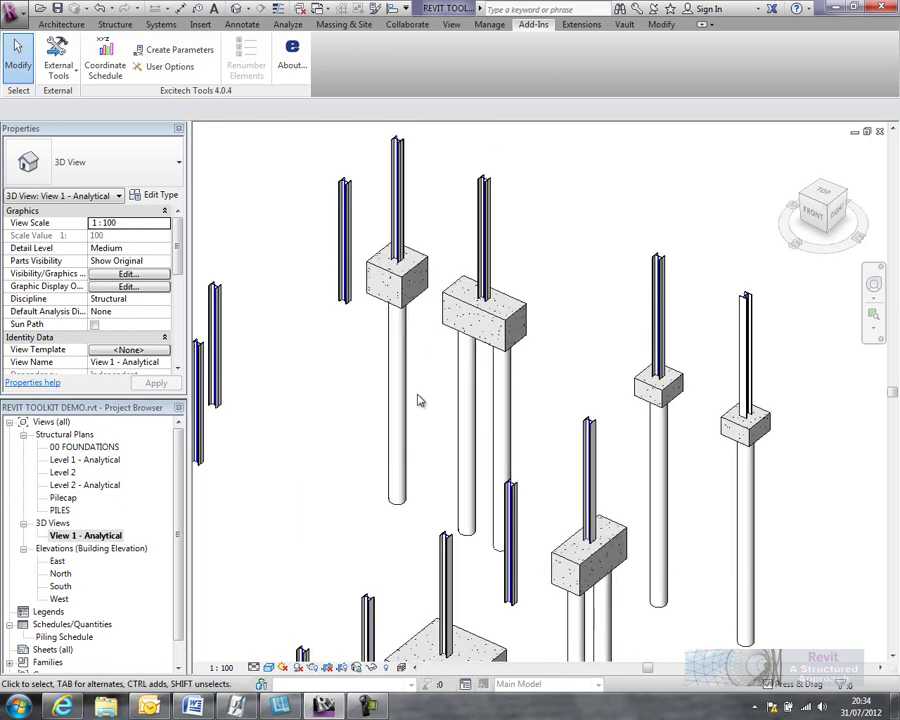
{"action": "key", "text": "Tab"}
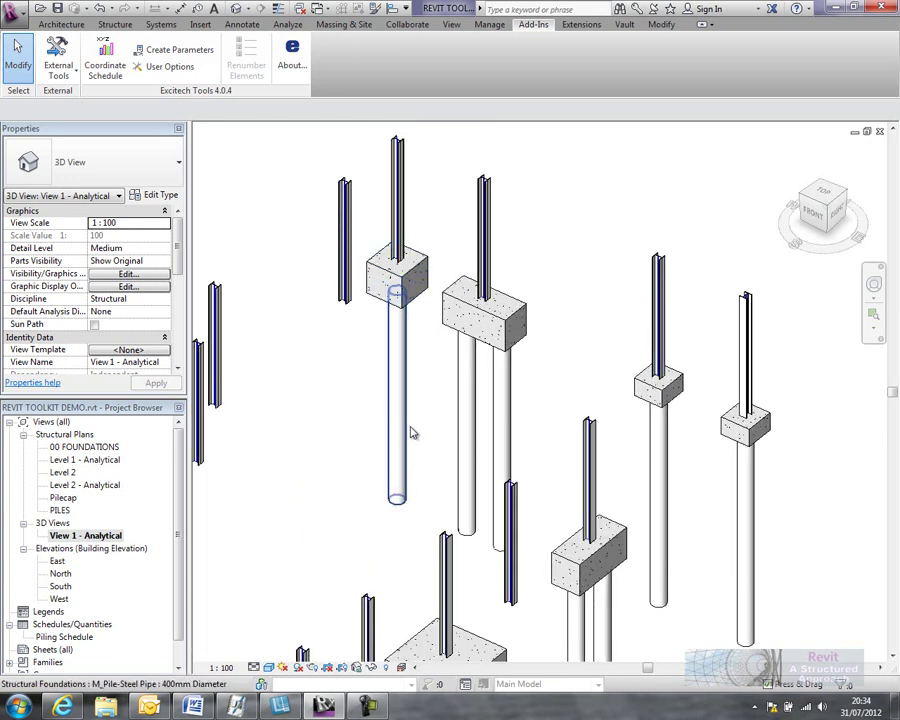
{"action": "left_click", "coordinate": [409, 433]}
{"action": "left_click", "coordinate": [446, 255]}
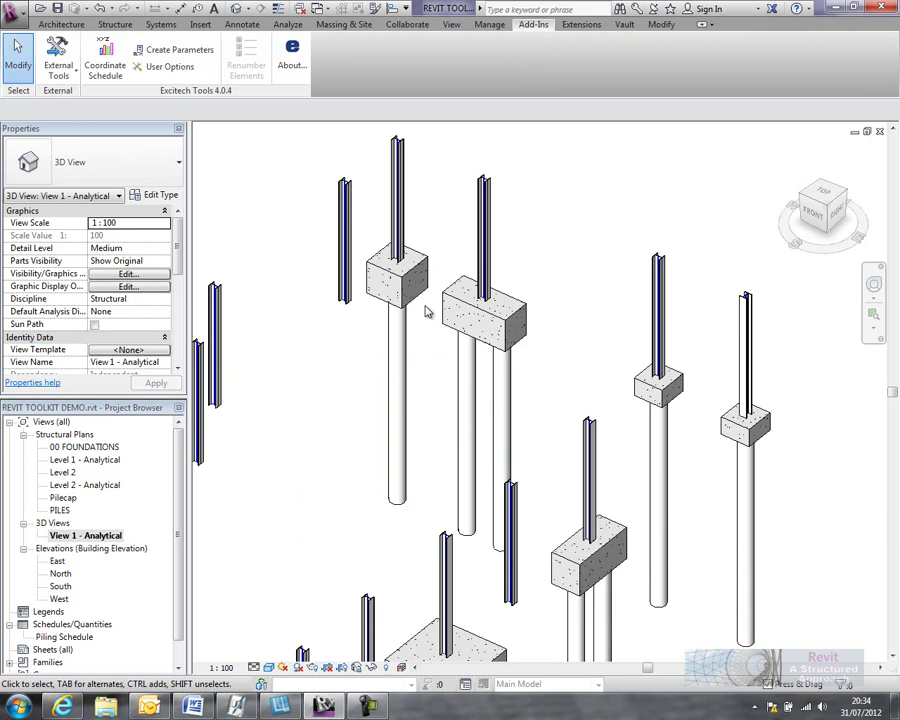
{"action": "key", "text": "Tab"}
{"action": "left_click", "coordinate": [410, 332]}
{"action": "scroll", "coordinate": [415, 343], "scroll_direction": "up", "scroll_amount": 3}
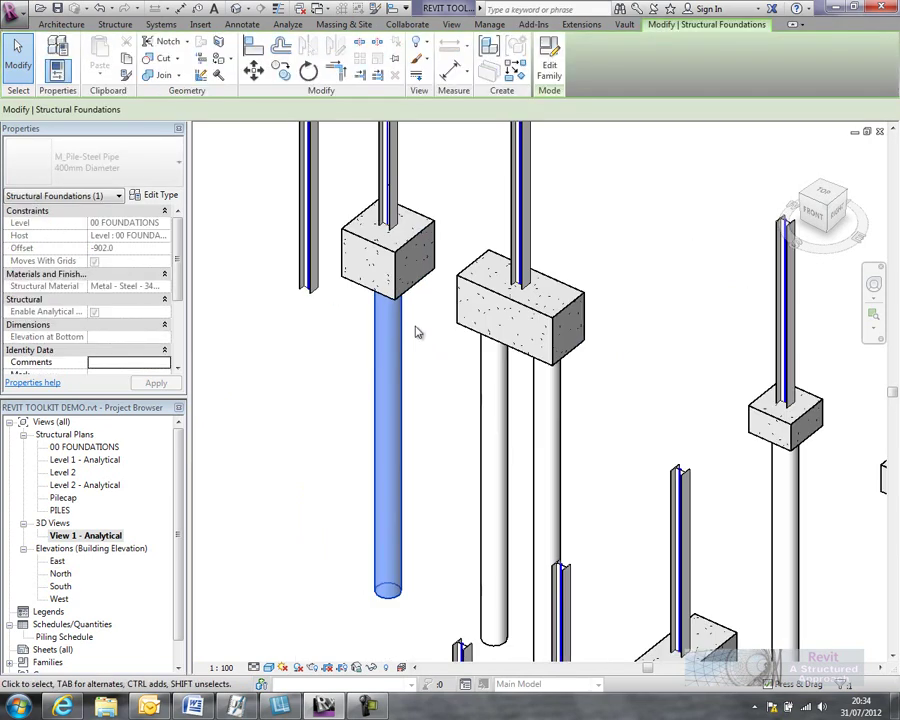
{"action": "middle_click_drag", "start_coordinate": [415, 345], "coordinate": [437, 309], "text": "shift"}
{"action": "left_click", "coordinate": [437, 309]}
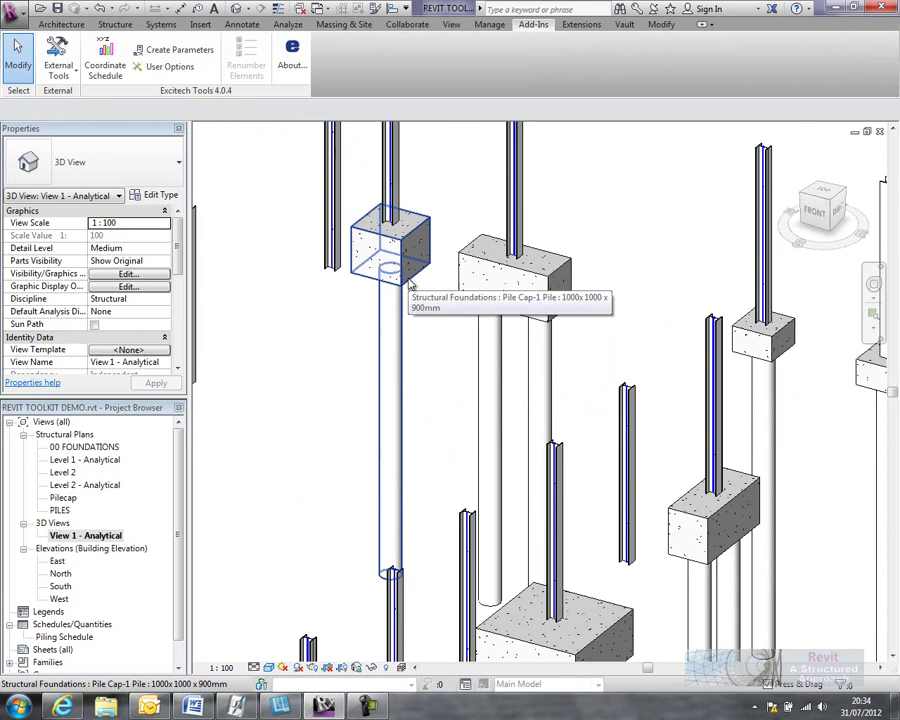
{"action": "key", "text": "Tab"}
{"action": "left_click", "coordinate": [503, 333]}
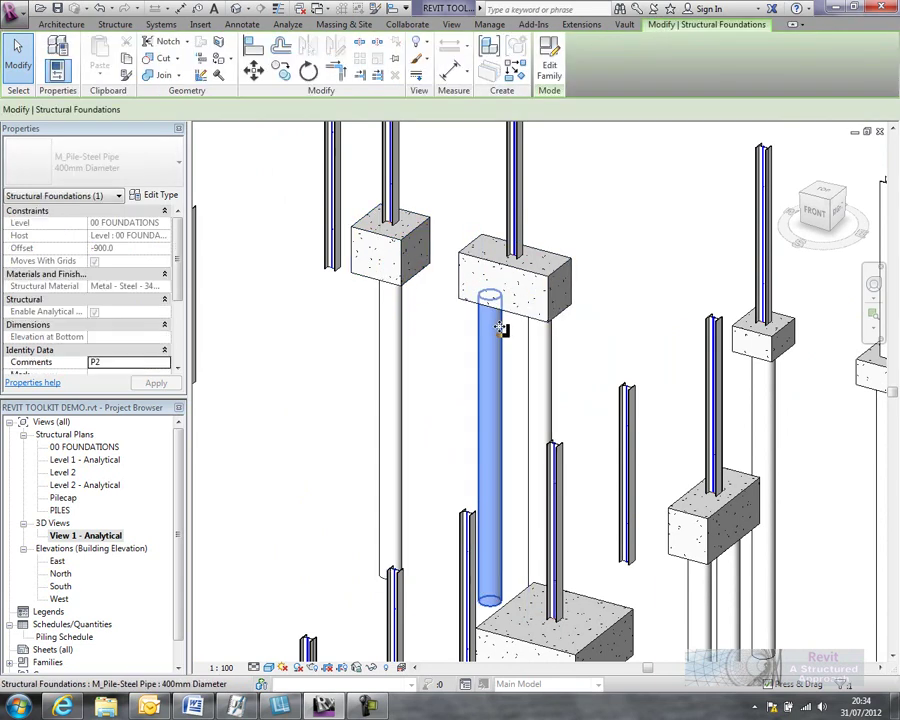
{"action": "left_click", "coordinate": [512, 334]}
Open the 00 FOUNDATIONS structural plan.
{"action": "scroll", "coordinate": [404, 345], "scroll_direction": "down", "scroll_amount": 5}
{"action": "scroll", "coordinate": [404, 345], "scroll_direction": "down", "scroll_amount": 3}
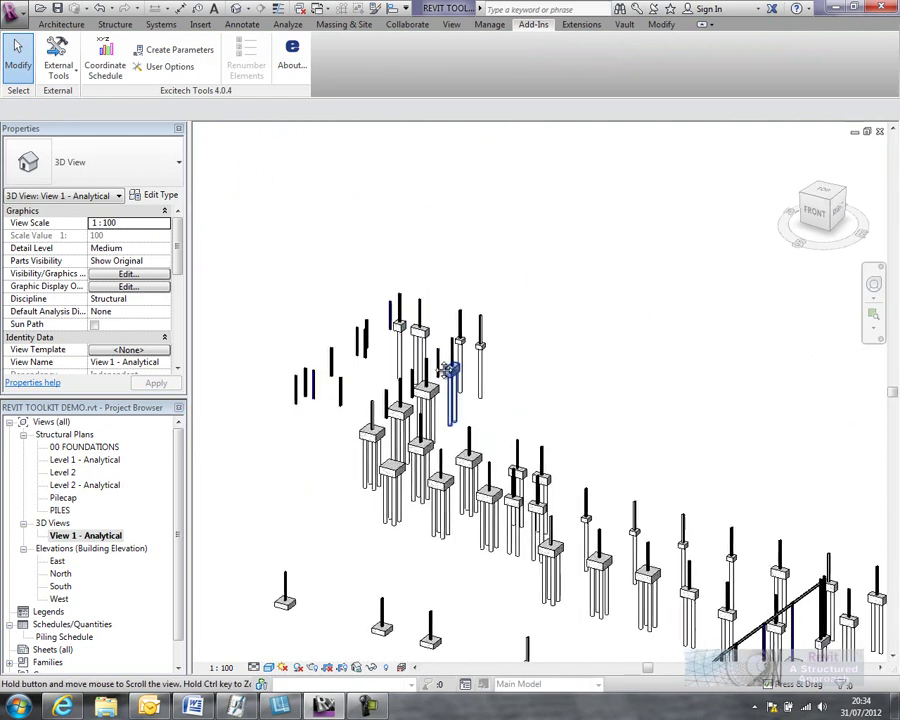
{"action": "middle_click_drag", "start_coordinate": [404, 345], "coordinate": [420, 375], "text": "shift"}
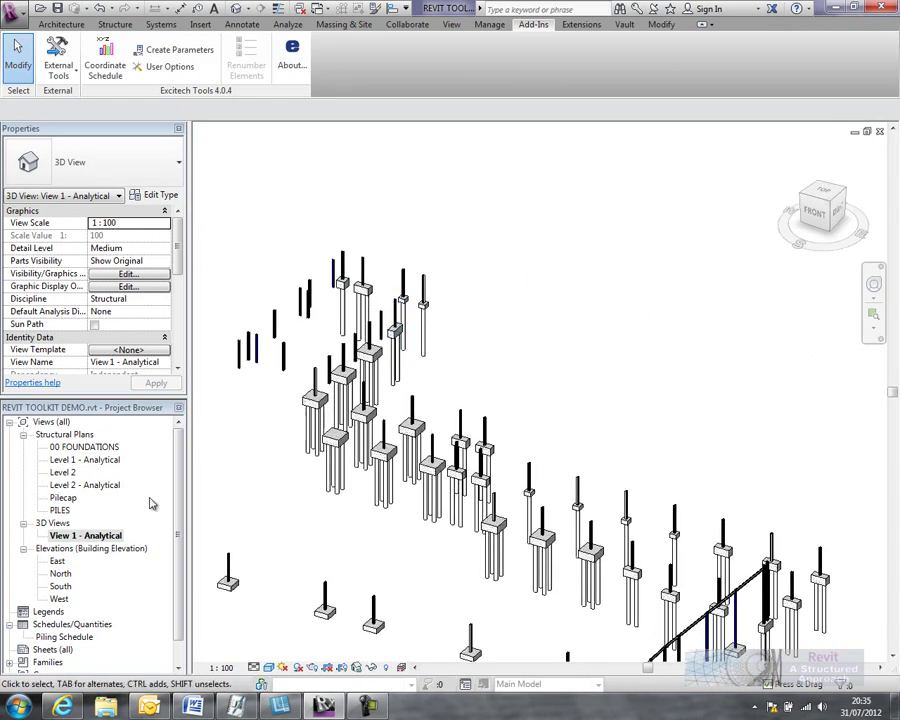
{"action": "double_click", "coordinate": [88, 450]}
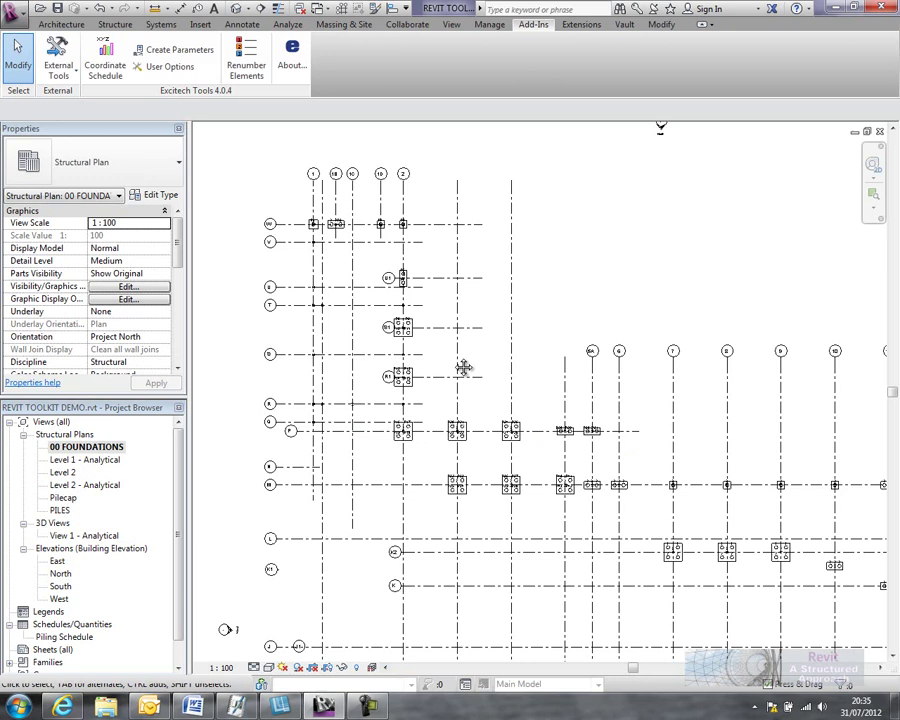
{"action": "scroll", "coordinate": [415, 305], "scroll_direction": "up", "scroll_amount": 1}
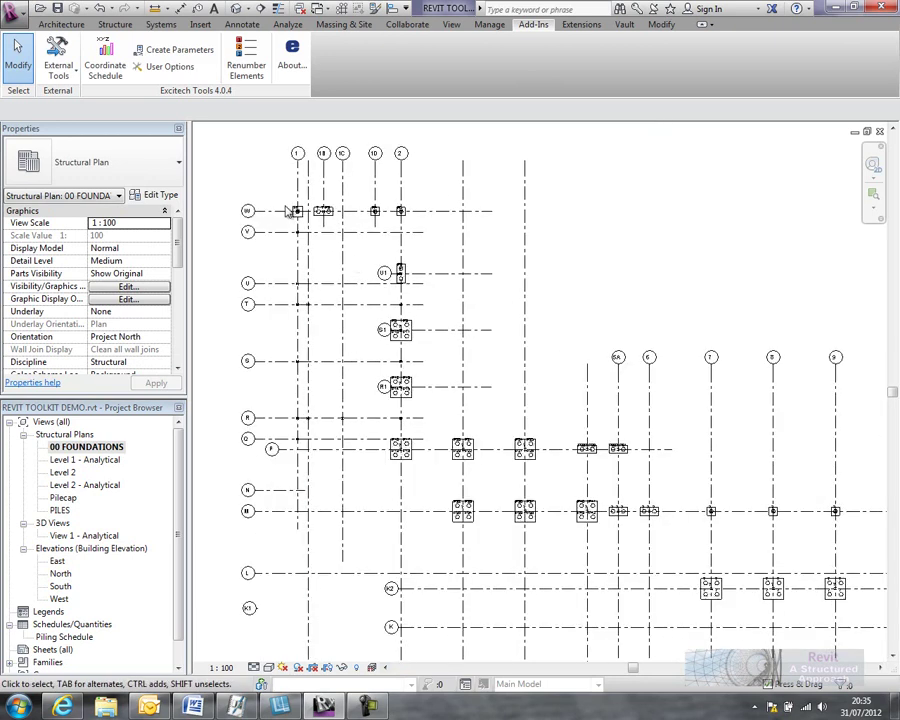
In the coordinate schedule user options, keep the Structural Foundations category included and set the displayed elevation to Shared.
{"action": "left_click", "coordinate": [178, 72]}
{"action": "left_click_drag", "start_coordinate": [402, 228], "coordinate": [388, 222]}
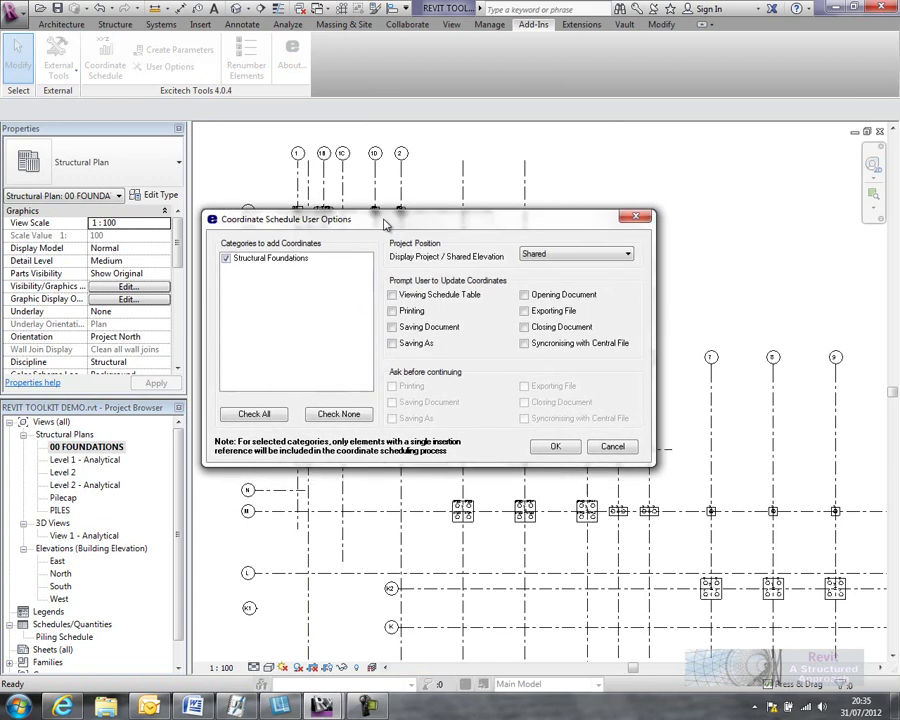
{"action": "left_click", "coordinate": [231, 259]}
{"action": "left_click", "coordinate": [229, 259]}
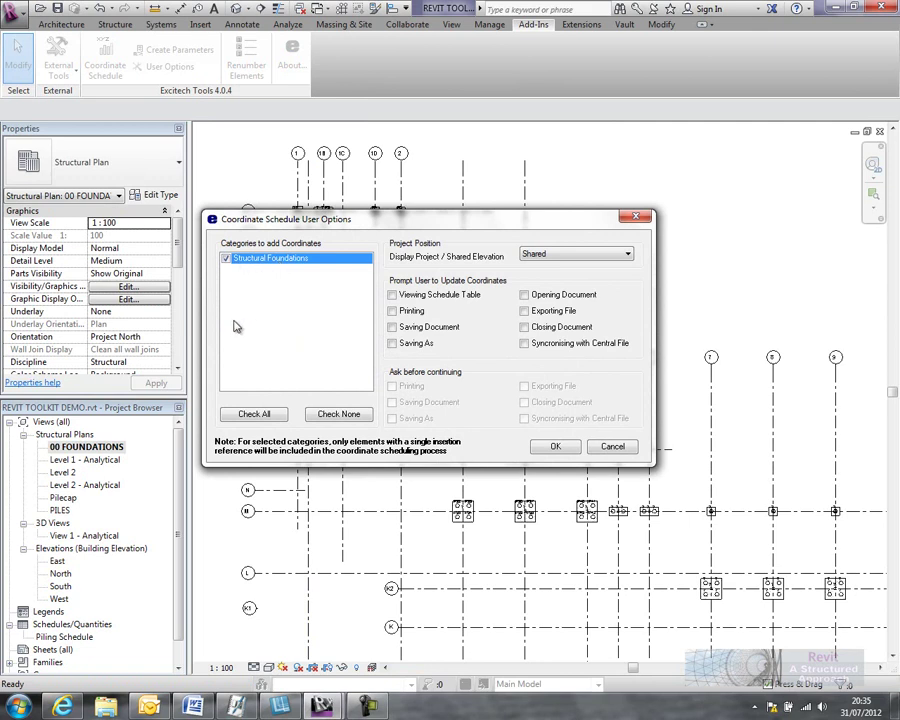
{"action": "left_click", "coordinate": [574, 256]}
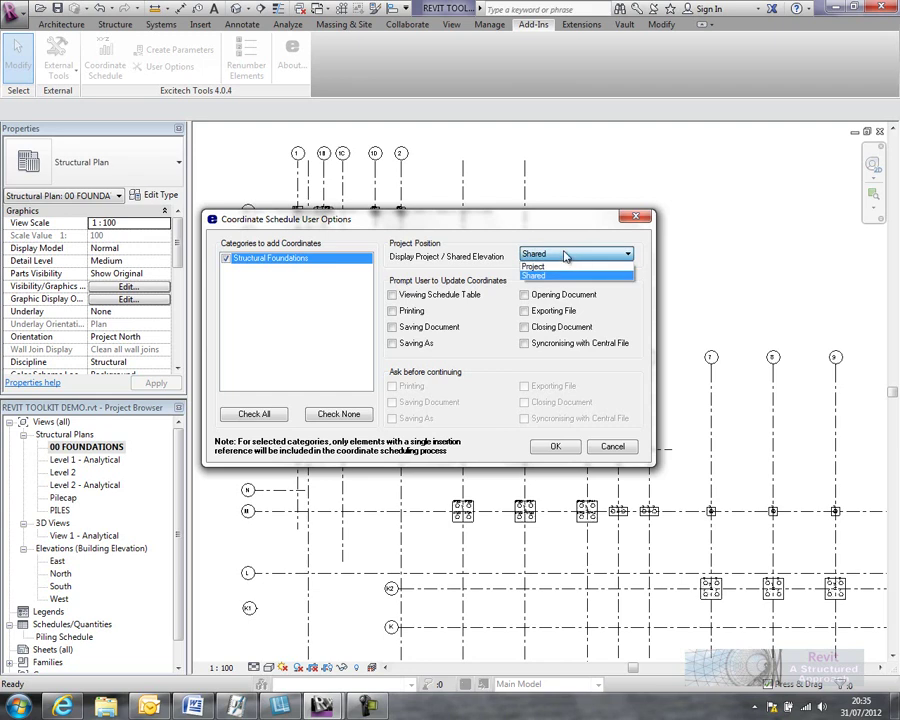
{"action": "left_click", "coordinate": [552, 256]}
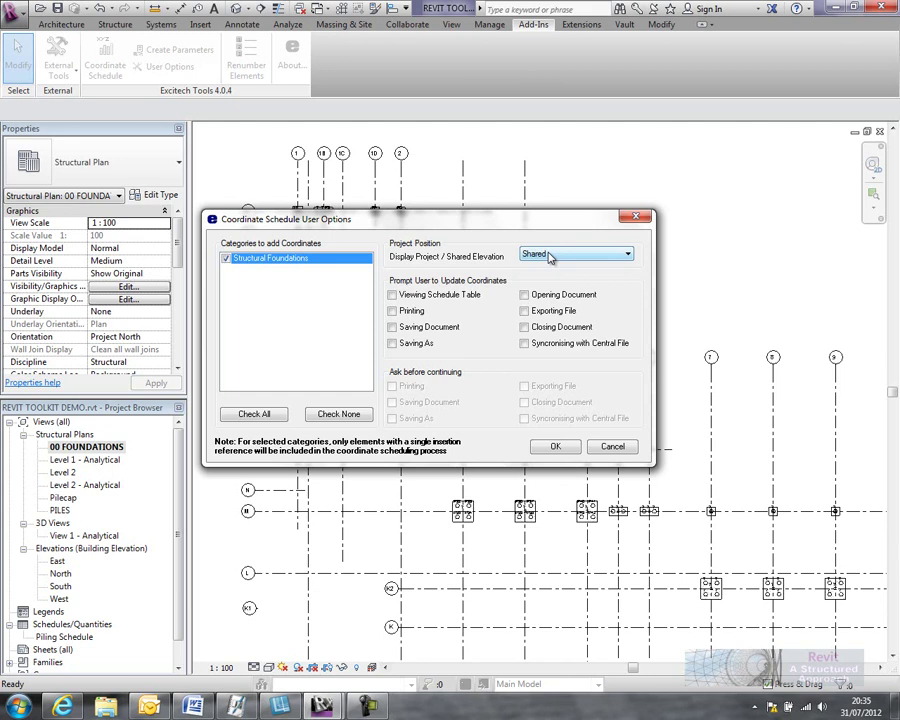
{"action": "left_click", "coordinate": [549, 256]}
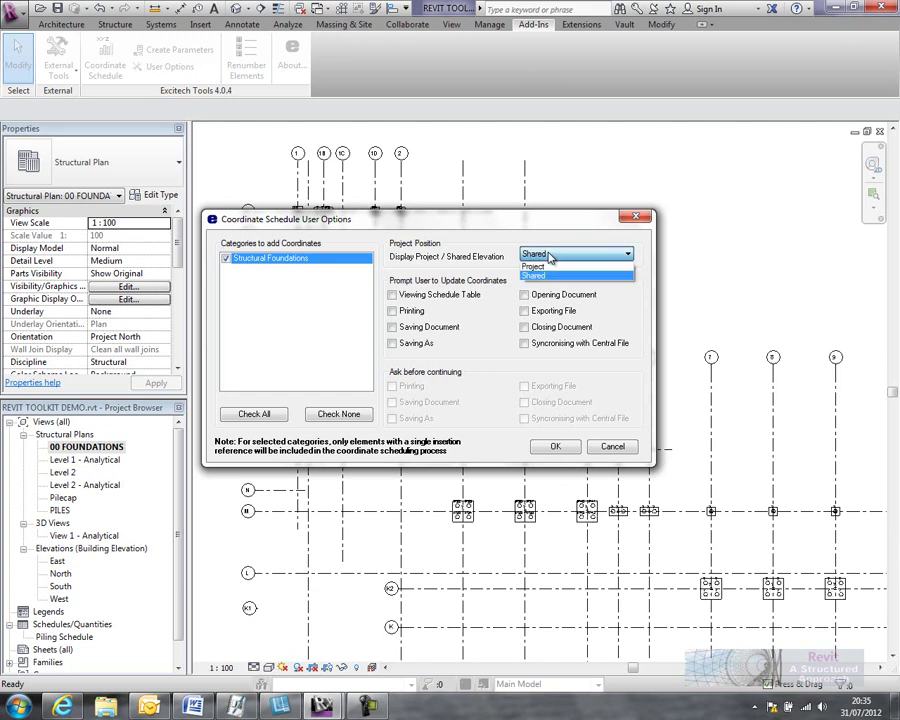
{"action": "left_click", "coordinate": [565, 275]}
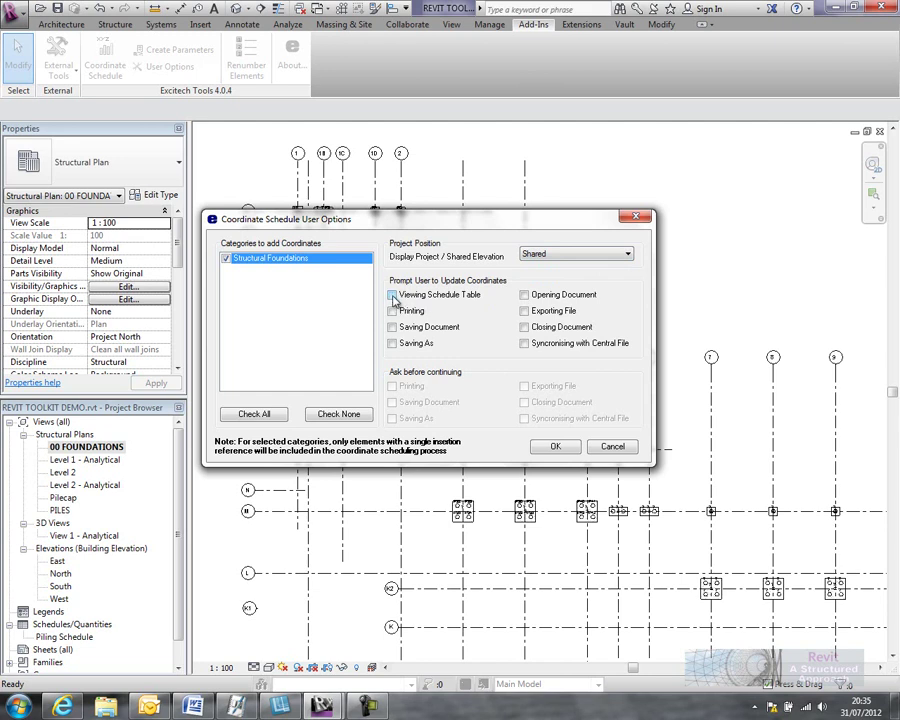
Enable coordinate update prompts for schedule viewing, printing, saving, saving as, opening, exporting, closing and central-file synchronising, and apply the options.
{"action": "left_click", "coordinate": [392, 311]}
{"action": "left_click", "coordinate": [392, 327]}
{"action": "left_click", "coordinate": [392, 343]}
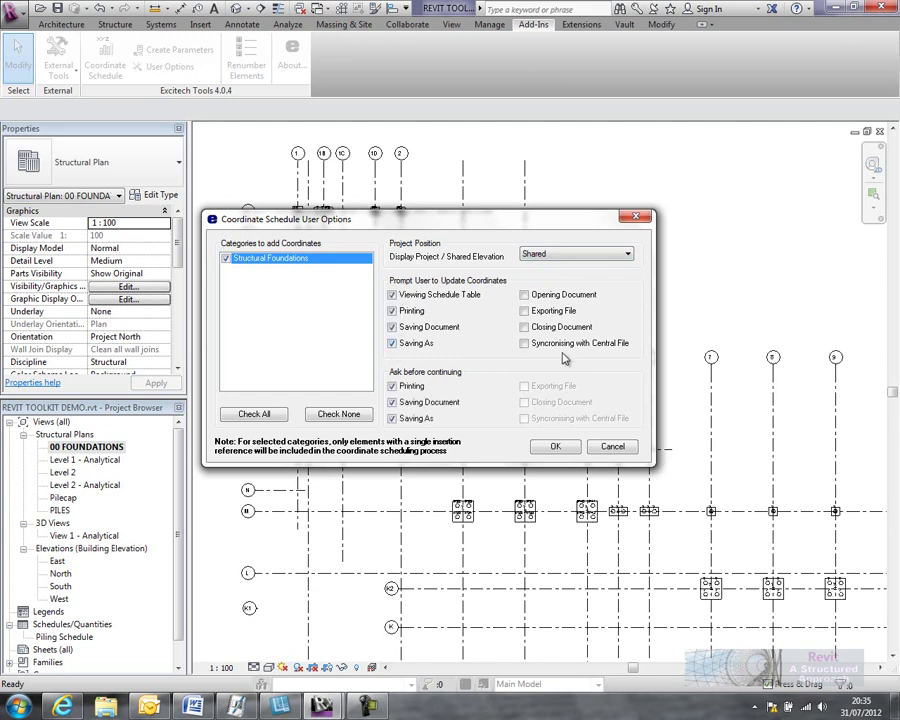
{"action": "left_click", "coordinate": [524, 343]}
{"action": "left_click", "coordinate": [524, 327]}
{"action": "left_click", "coordinate": [524, 311]}
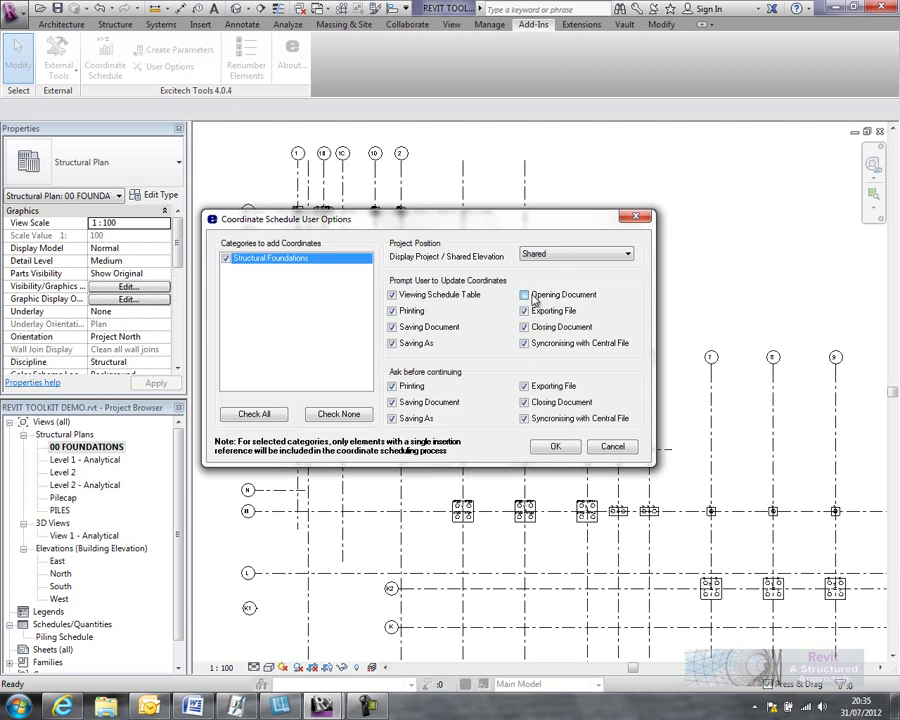
{"action": "left_click", "coordinate": [524, 295]}
{"action": "left_click", "coordinate": [557, 447]}
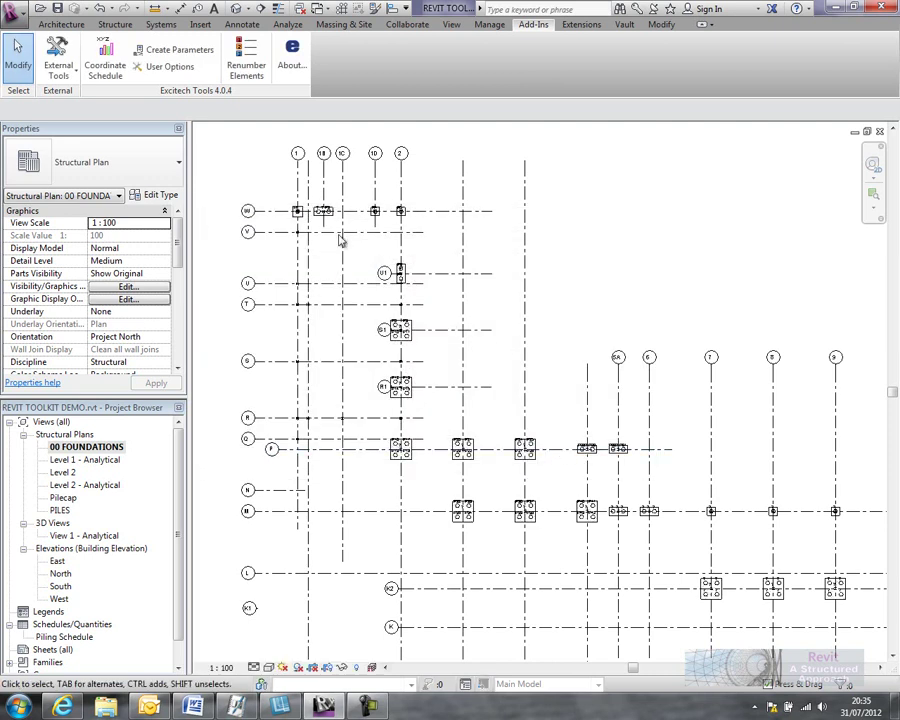
Re-create the Excitech coordinate parameters for the Structural Foundations category only.
{"action": "left_click", "coordinate": [188, 50]}
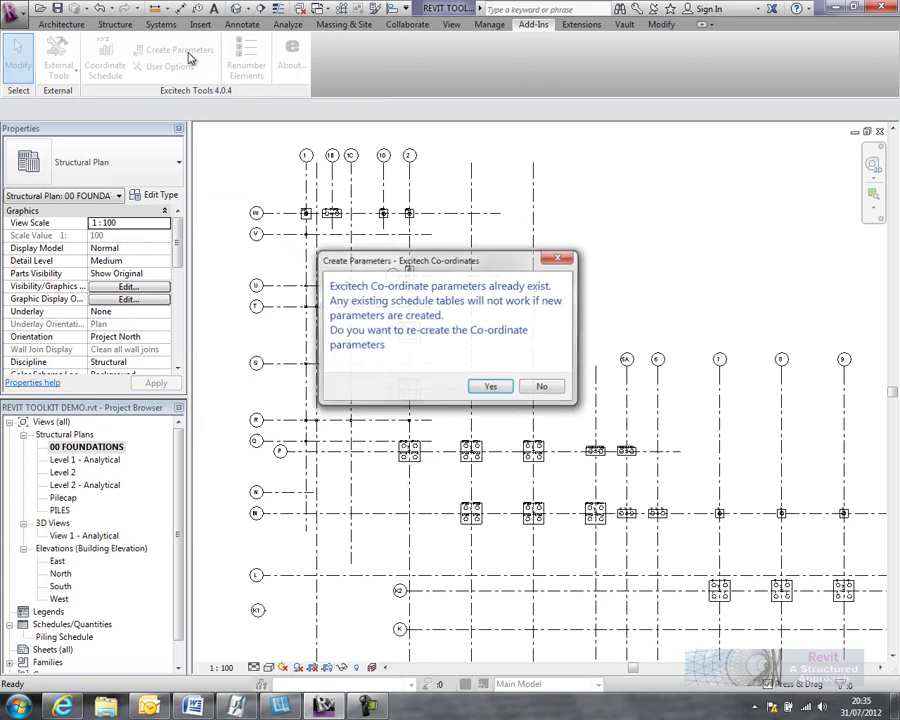
{"action": "left_click", "coordinate": [492, 388]}
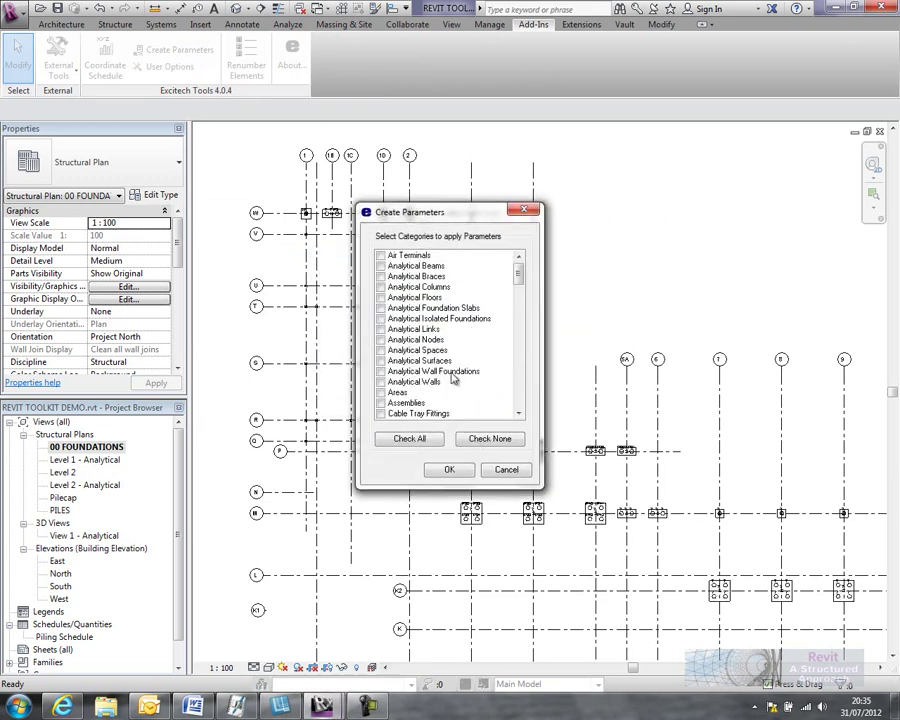
{"action": "left_click_drag", "start_coordinate": [519, 276], "coordinate": [532, 395]}
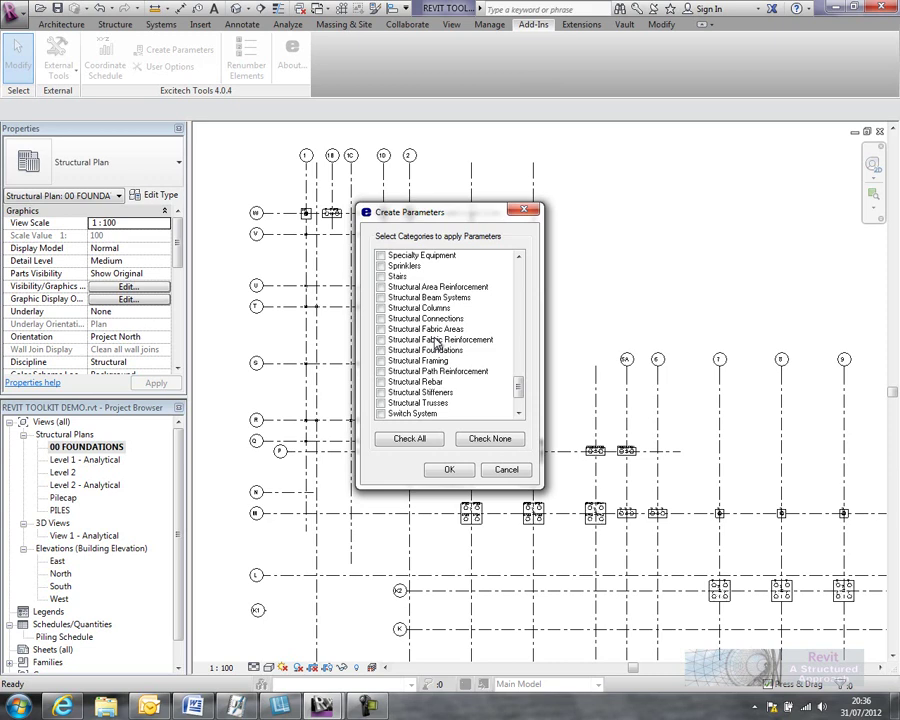
{"action": "left_click_drag", "start_coordinate": [517, 386], "coordinate": [519, 396]}
{"action": "left_click", "coordinate": [381, 298]}
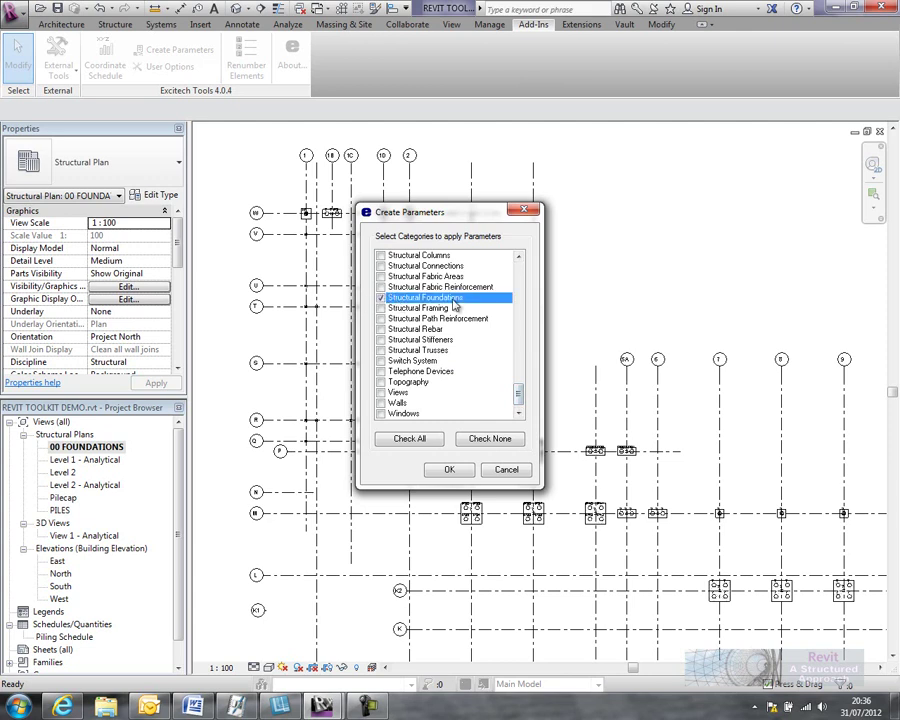
{"action": "left_click", "coordinate": [451, 470]}
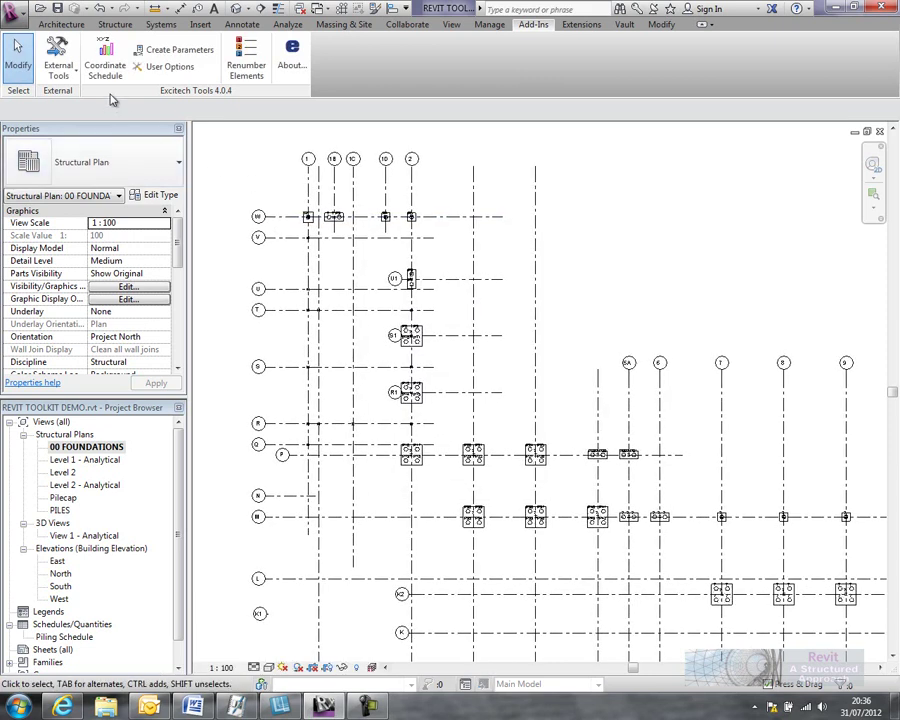
Include Structural Foundations in the coordinate schedule user setup and run Coordinate Schedule to update the foundation coordinates.
{"action": "left_click", "coordinate": [112, 78]}
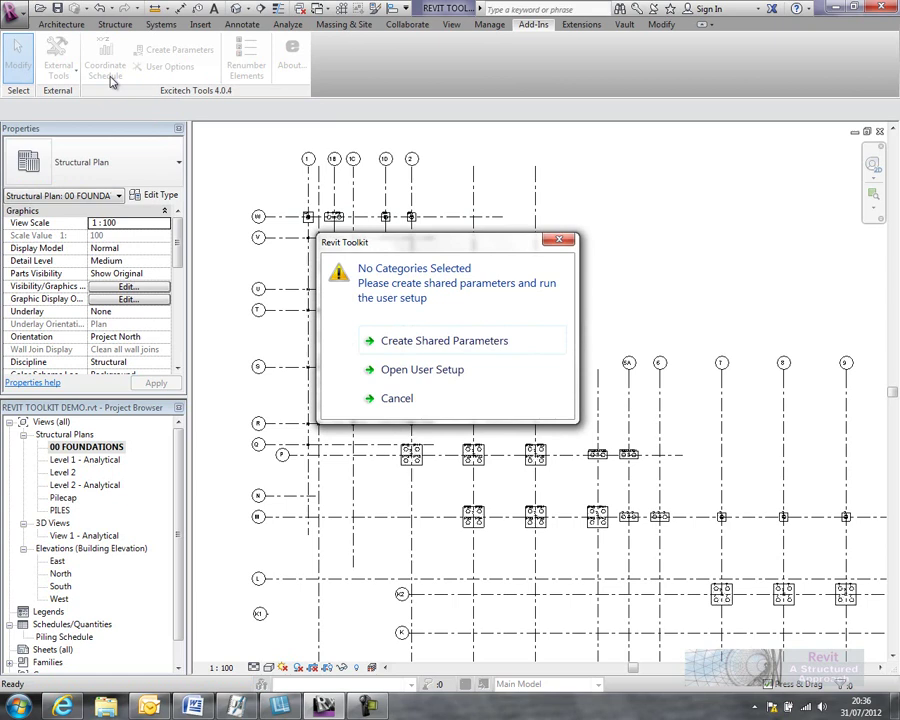
{"action": "left_click", "coordinate": [456, 371]}
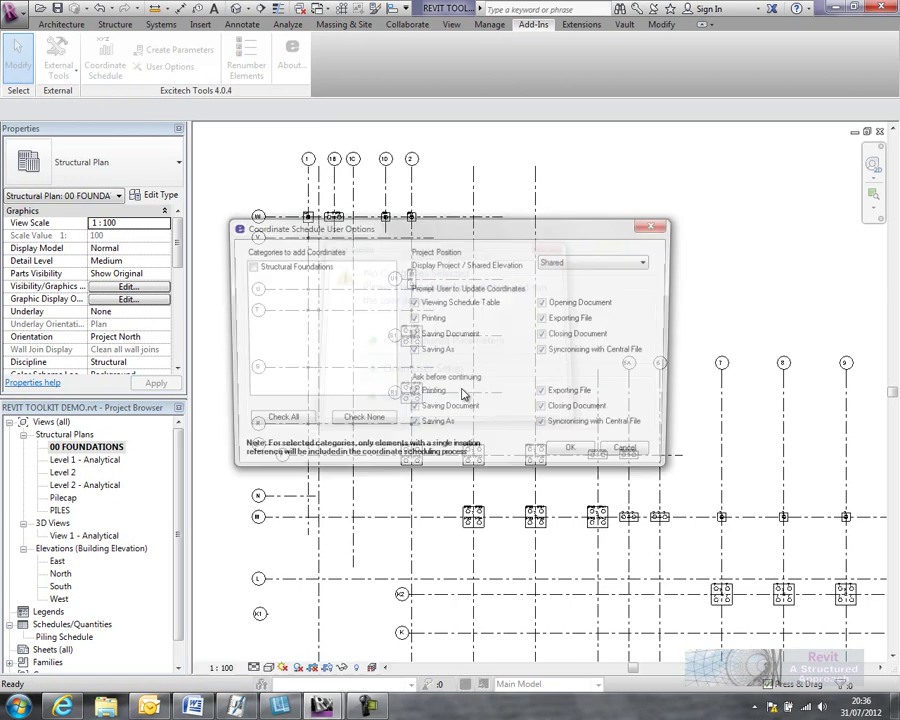
{"action": "left_click", "coordinate": [248, 268]}
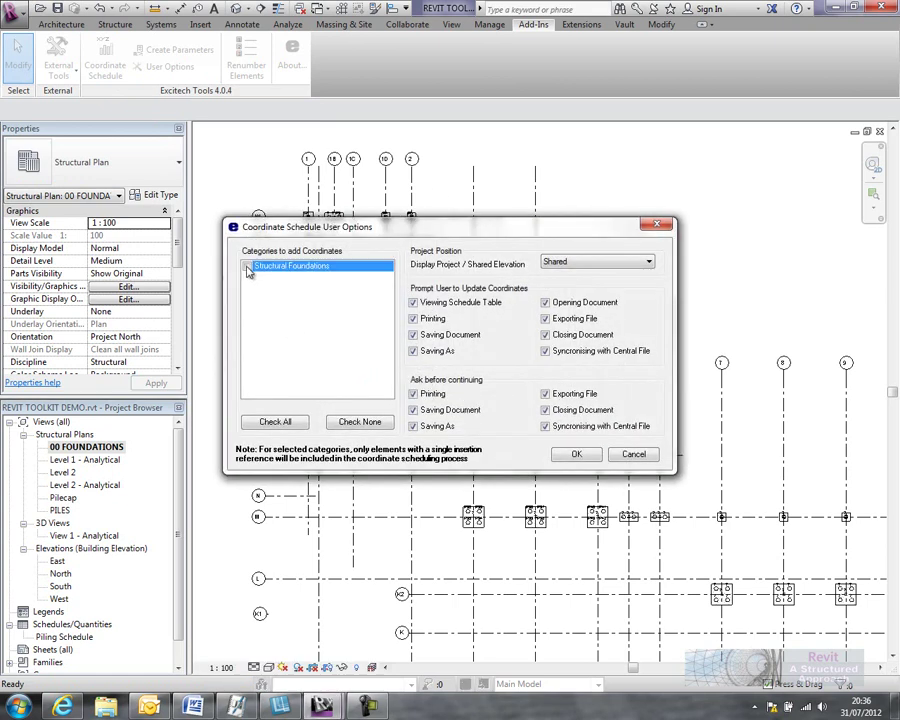
{"action": "left_click", "coordinate": [576, 454]}
{"action": "left_click", "coordinate": [108, 70]}
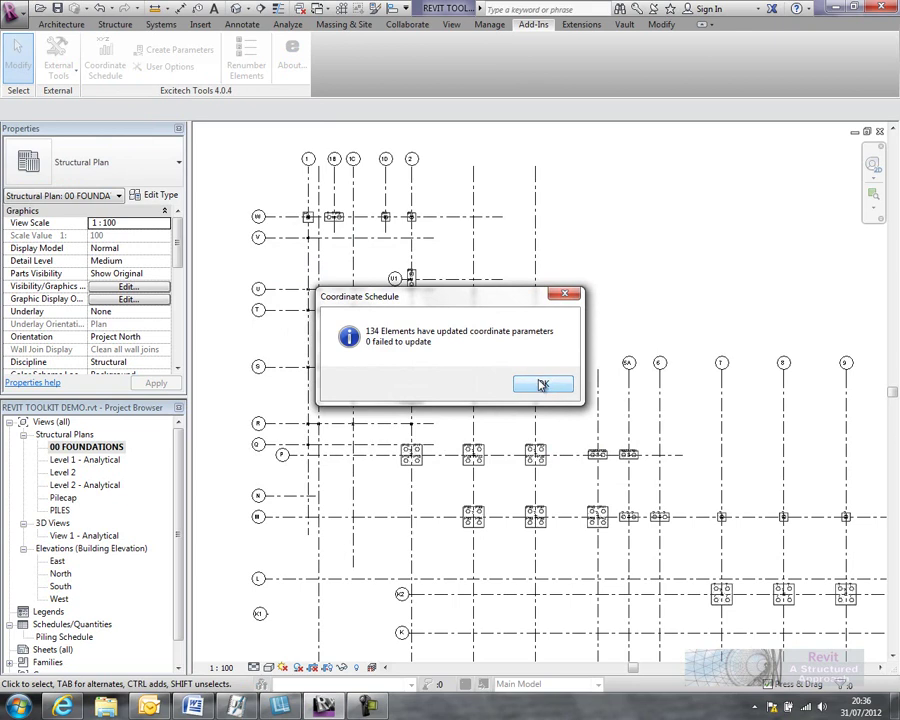
{"action": "left_click", "coordinate": [540, 383]}
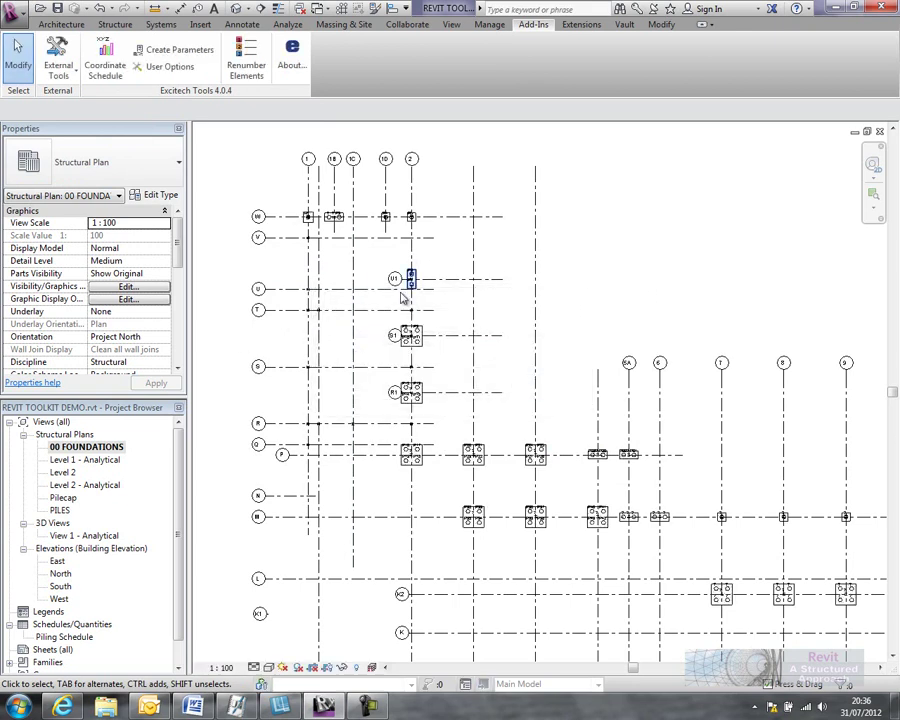
Inspect the ExcitechX, ExcitechY and ExcitechZ values of pile P7 at grid U1 in the foundation plan, and clear the selection.
{"action": "scroll", "coordinate": [409, 284], "scroll_direction": "up", "scroll_amount": 5}
{"action": "scroll", "coordinate": [463, 290], "scroll_direction": "up", "scroll_amount": 3}
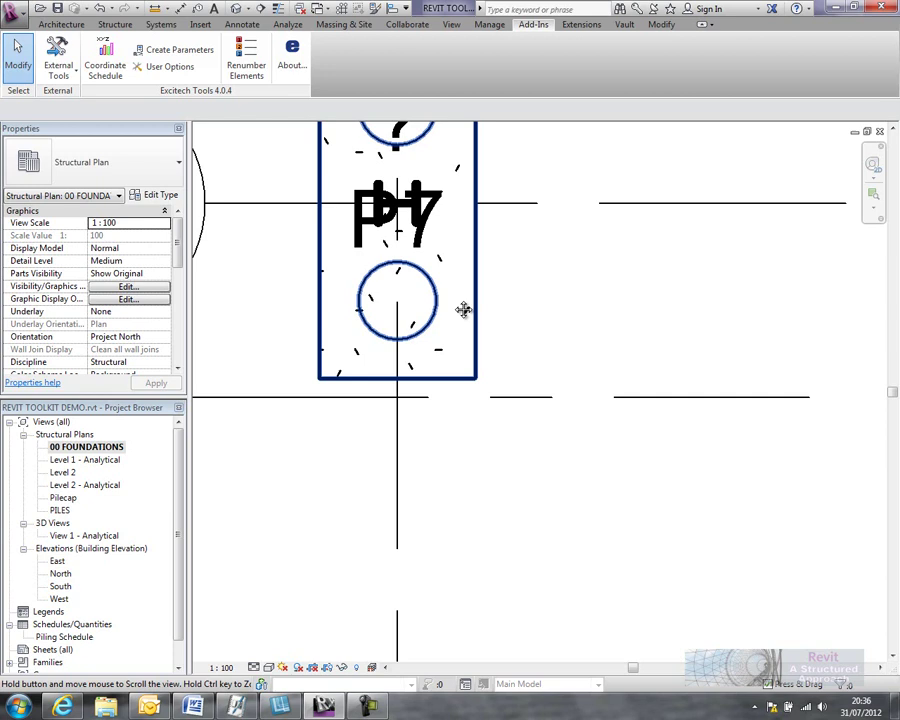
{"action": "left_click", "coordinate": [437, 327]}
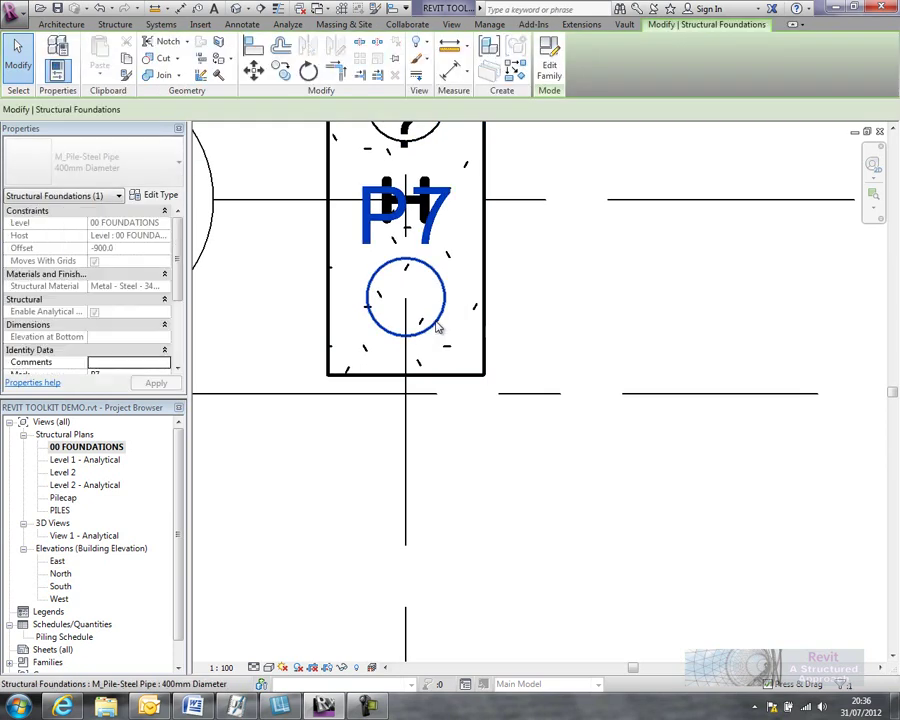
{"action": "left_click_drag", "start_coordinate": [180, 262], "coordinate": [184, 349]}
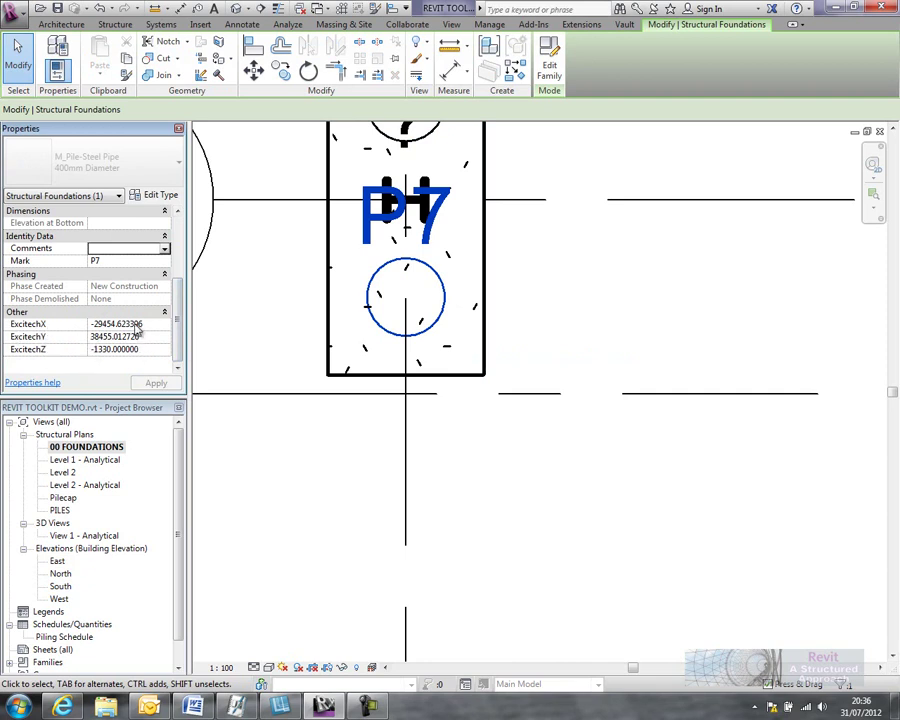
{"action": "scroll", "coordinate": [267, 307], "scroll_direction": "down", "scroll_amount": 2}
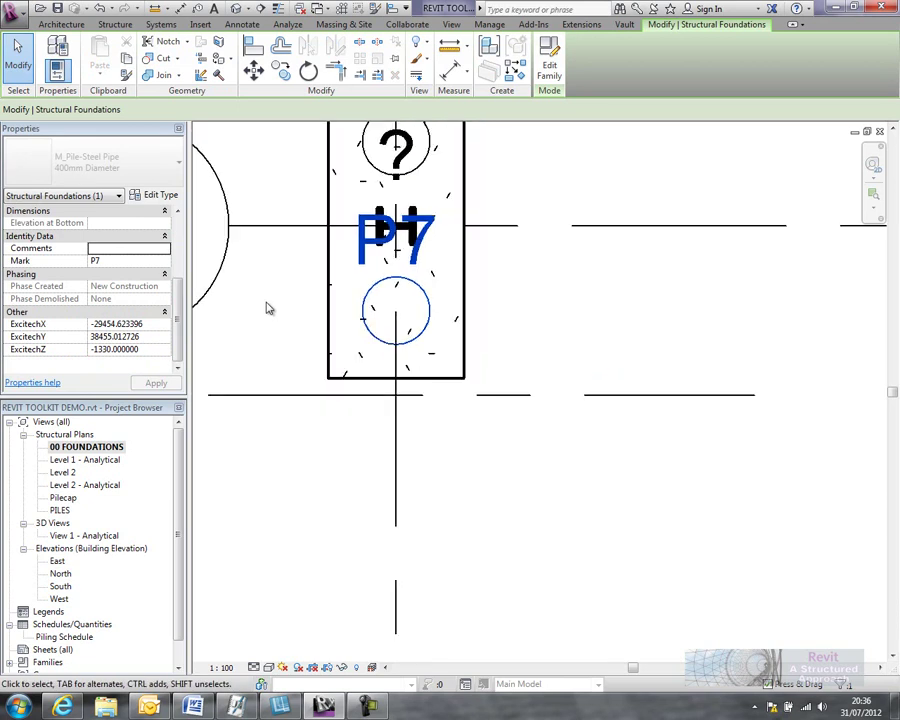
{"action": "scroll", "coordinate": [265, 307], "scroll_direction": "down", "scroll_amount": 4}
{"action": "key", "text": "Escape"}
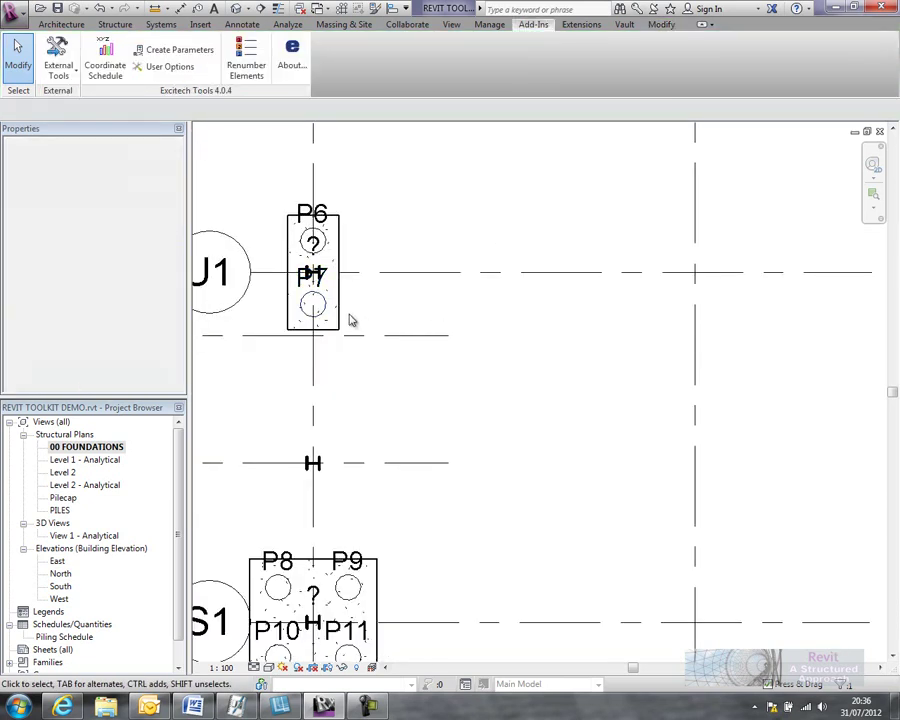
{"action": "scroll", "coordinate": [397, 323], "scroll_direction": "down", "scroll_amount": 6}
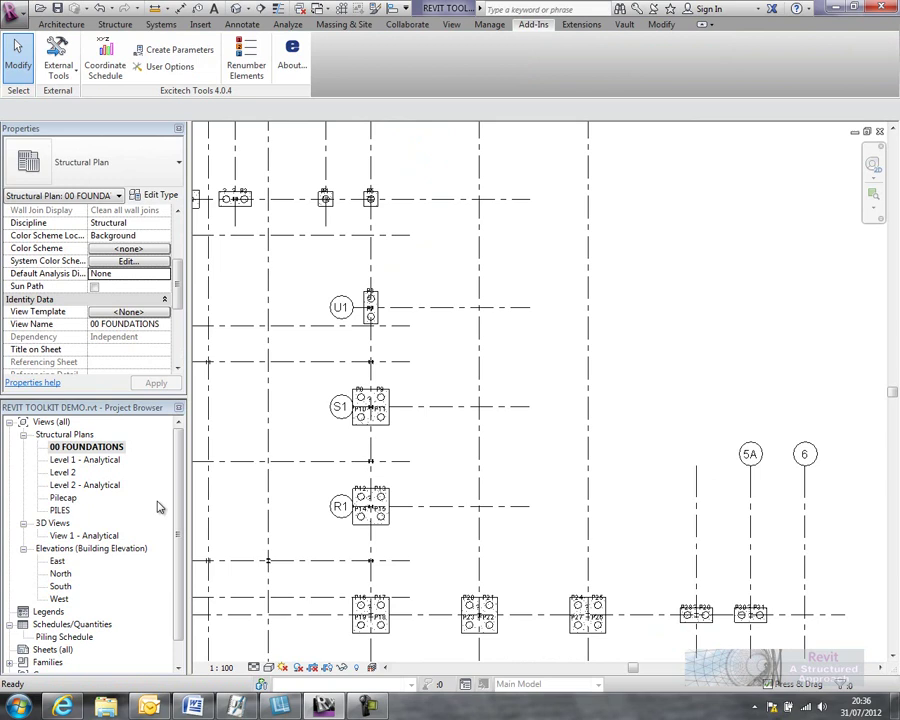
Open the Piling Schedule view and dismiss the coordinate update reminder.
{"action": "scroll", "coordinate": [100, 560], "scroll_direction": "down", "scroll_amount": 1}
{"action": "double_click", "coordinate": [64, 599]}
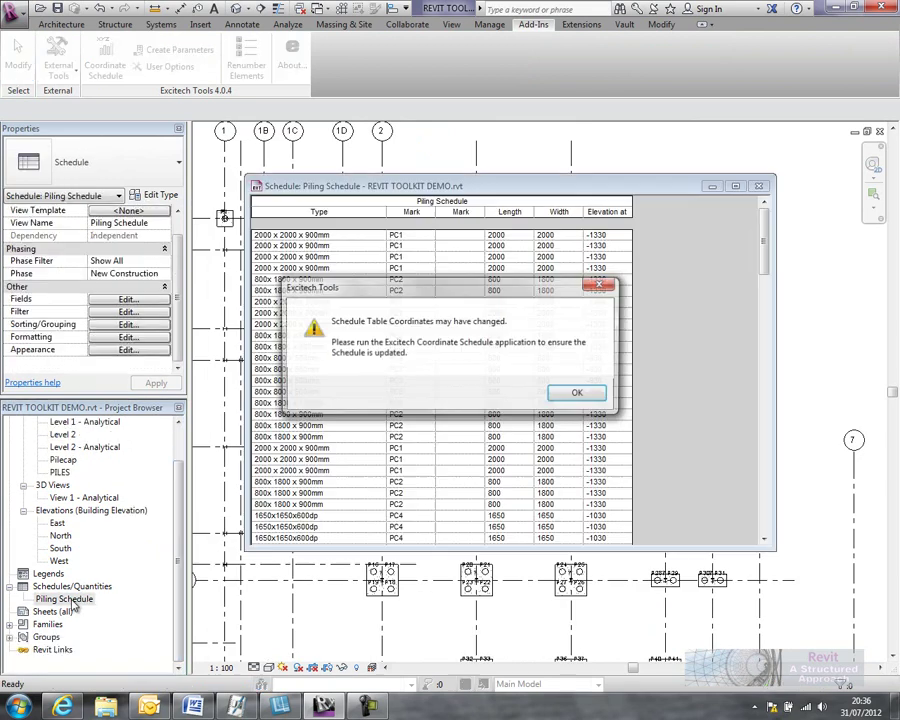
{"action": "left_click", "coordinate": [579, 395]}
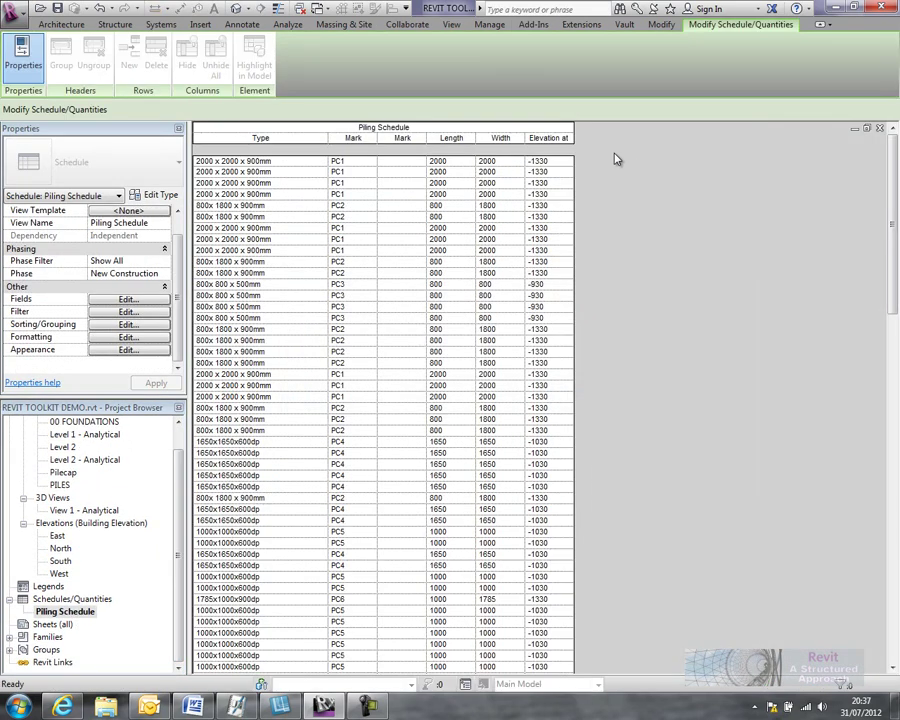
Add the ExcitechX, ExcitechY and ExcitechZ fields to the end of the Piling Schedule's scheduled fields.
{"action": "left_click", "coordinate": [128, 299]}
{"action": "mouse_move", "coordinate": [436, 302]}
{"action": "left_mouse_down"}
{"action": "mouse_move", "coordinate": [443, 386]}
{"action": "mouse_move", "coordinate": [435, 301]}
{"action": "mouse_move", "coordinate": [436, 321]}
{"action": "left_mouse_up"}
{"action": "left_click", "coordinate": [335, 328]}
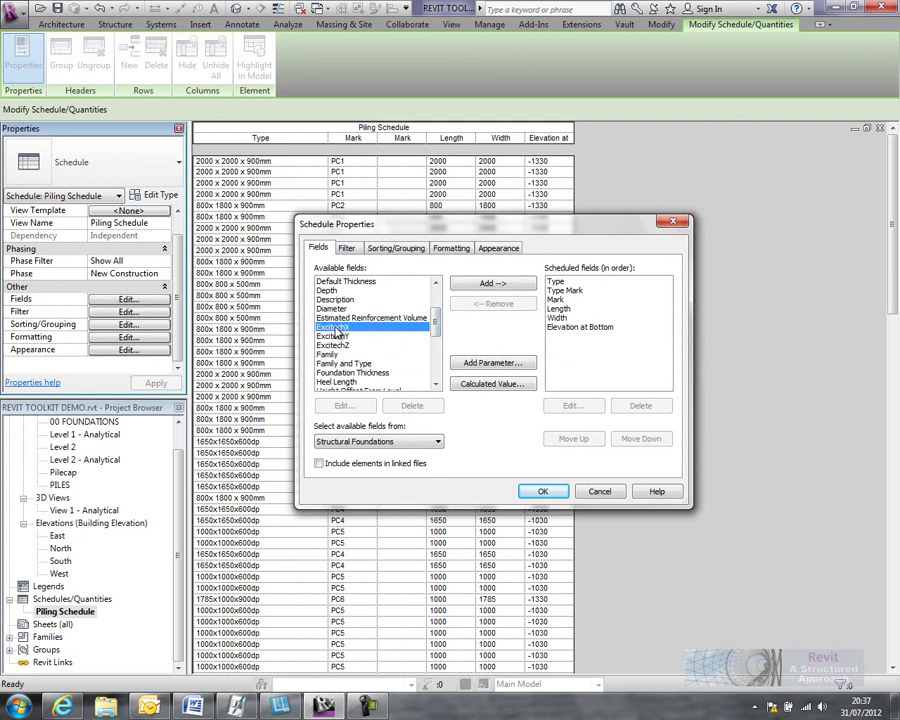
{"action": "left_click", "coordinate": [335, 345], "text": "shift"}
{"action": "left_click", "coordinate": [505, 285]}
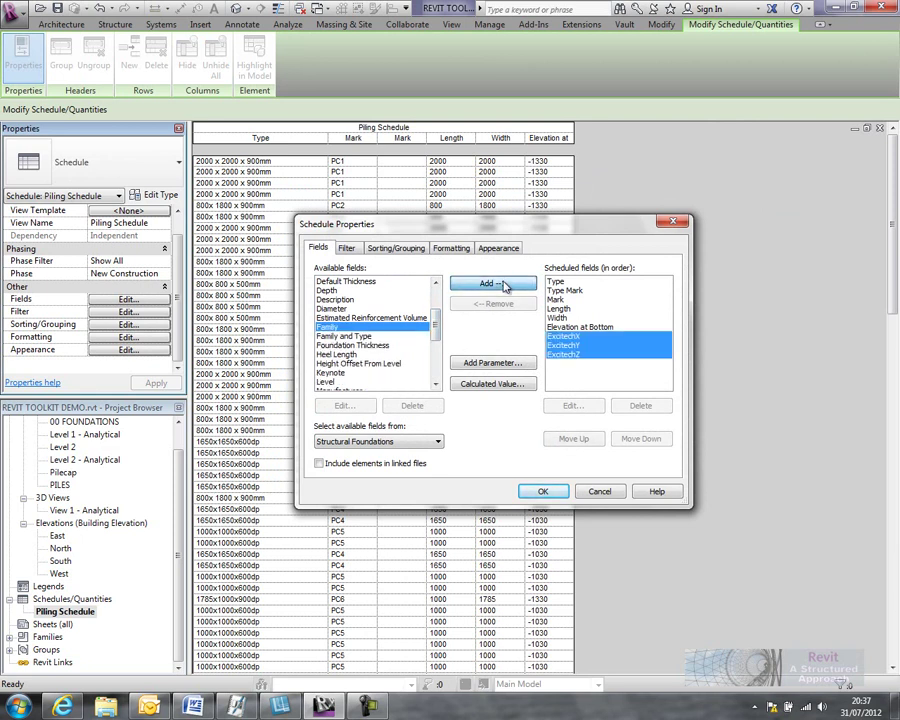
{"action": "left_click", "coordinate": [603, 372]}
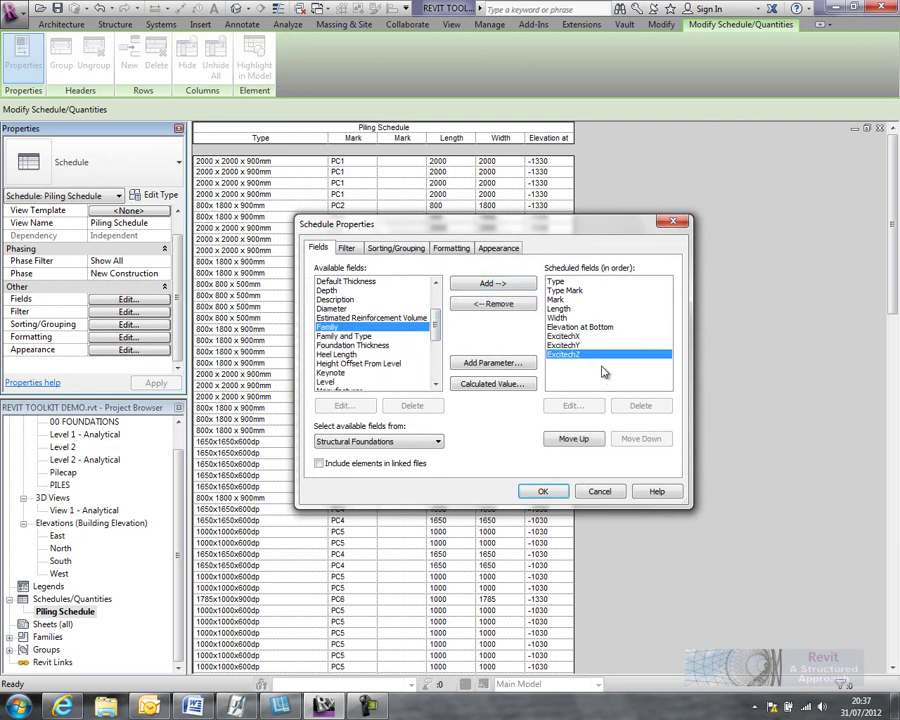
Set the schedule headings of ExcitechX, ExcitechY and ExcitechZ to E, N and Z, and apply the schedule properties.
{"action": "left_click", "coordinate": [451, 247]}
{"action": "left_click", "coordinate": [400, 335]}
{"action": "key", "text": "Tab"}
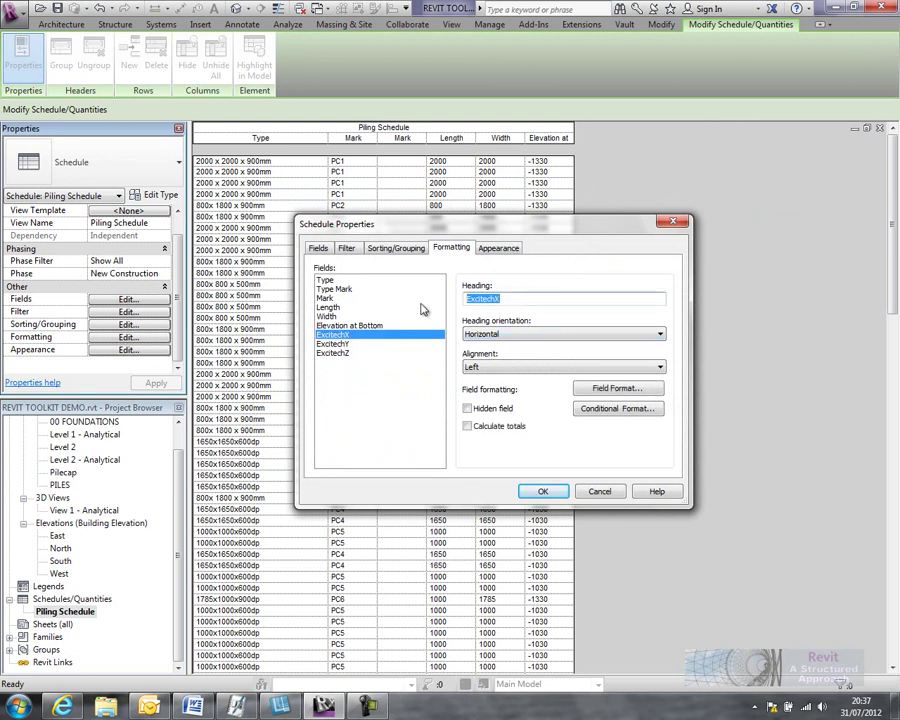
{"action": "type", "text": "X"}
{"action": "left_click", "coordinate": [334, 344]}
{"action": "key", "text": "Tab"}
{"action": "type", "text": "N"}
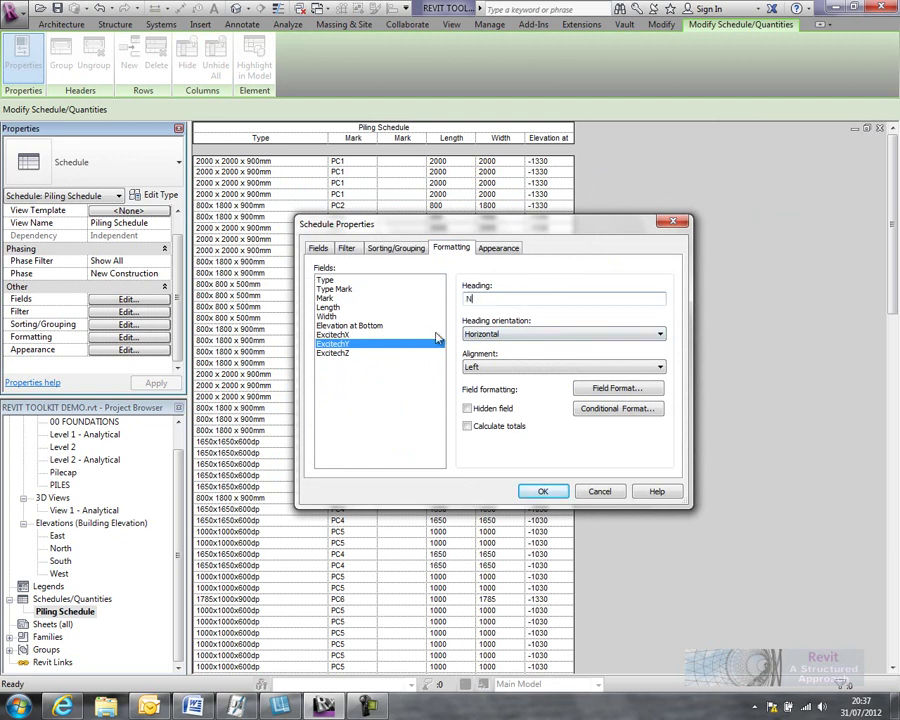
{"action": "double_click", "coordinate": [492, 304]}
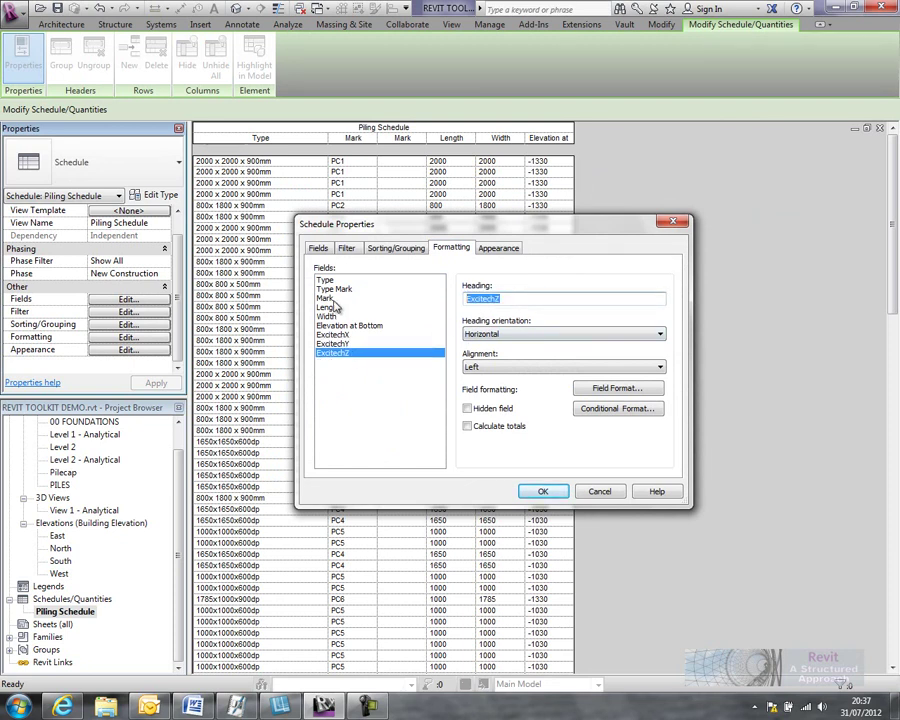
{"action": "type", "text": "Z"}
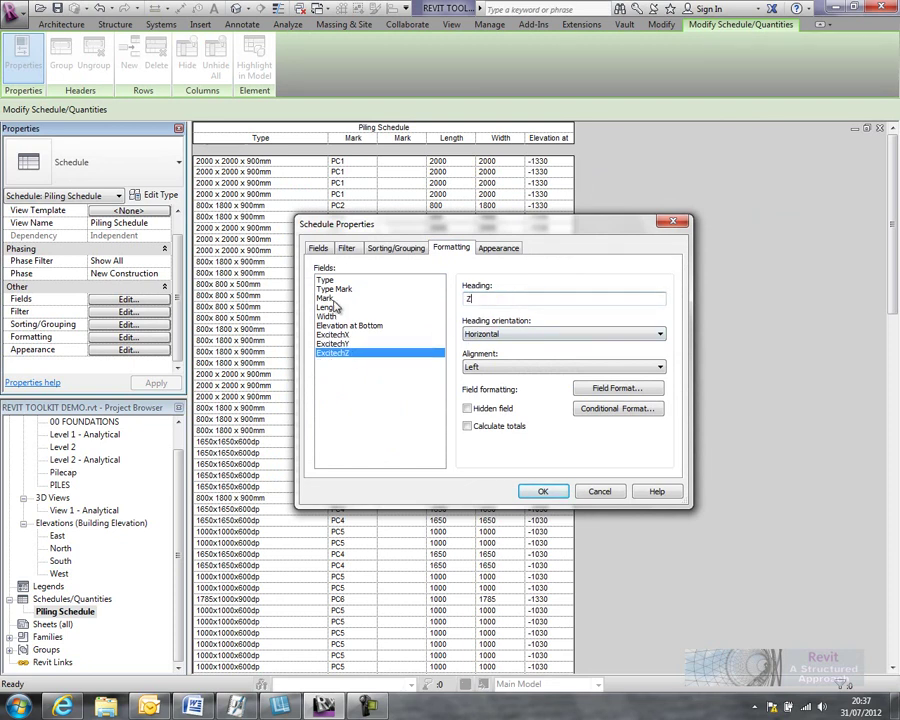
{"action": "left_click", "coordinate": [545, 491]}
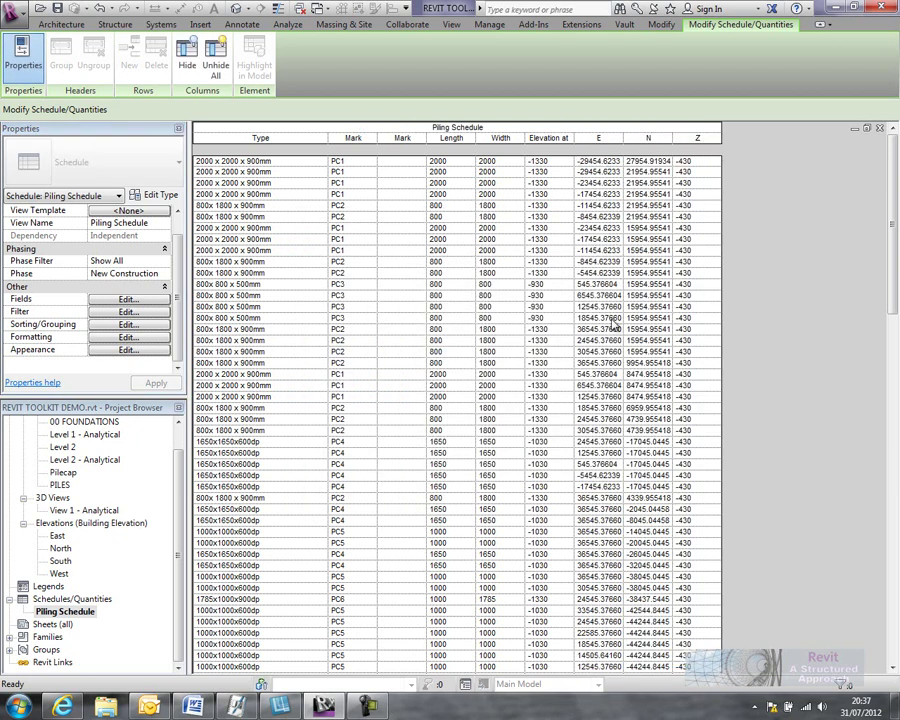
Return to the 00 FOUNDATIONS plan and move grid W away from grid V to a spacing of about 3400 mm.
{"action": "scroll", "coordinate": [100, 460], "scroll_direction": "up", "scroll_amount": 1}
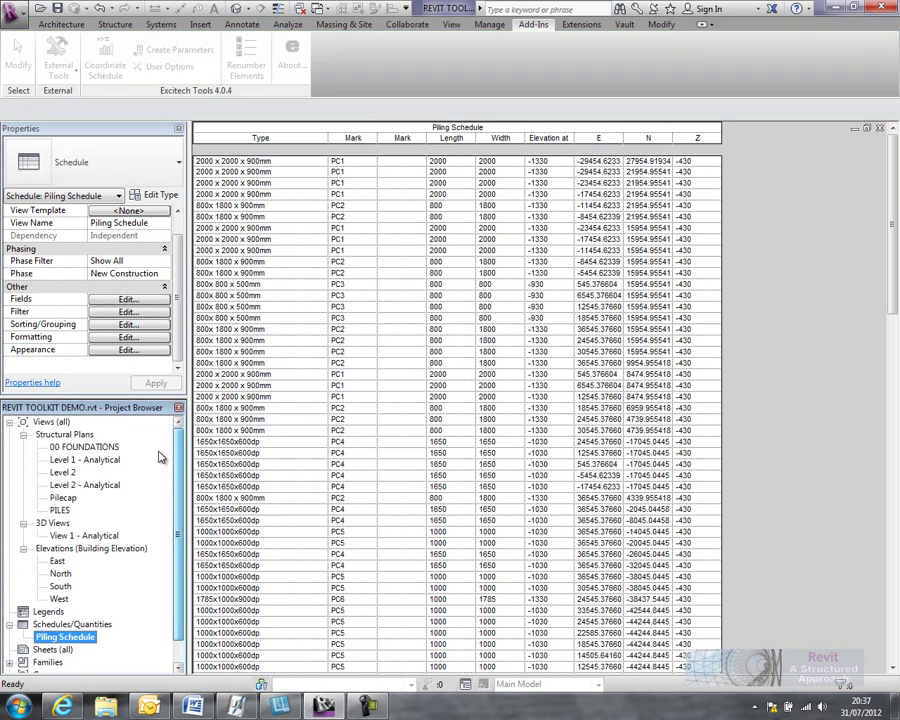
{"action": "double_click", "coordinate": [85, 448]}
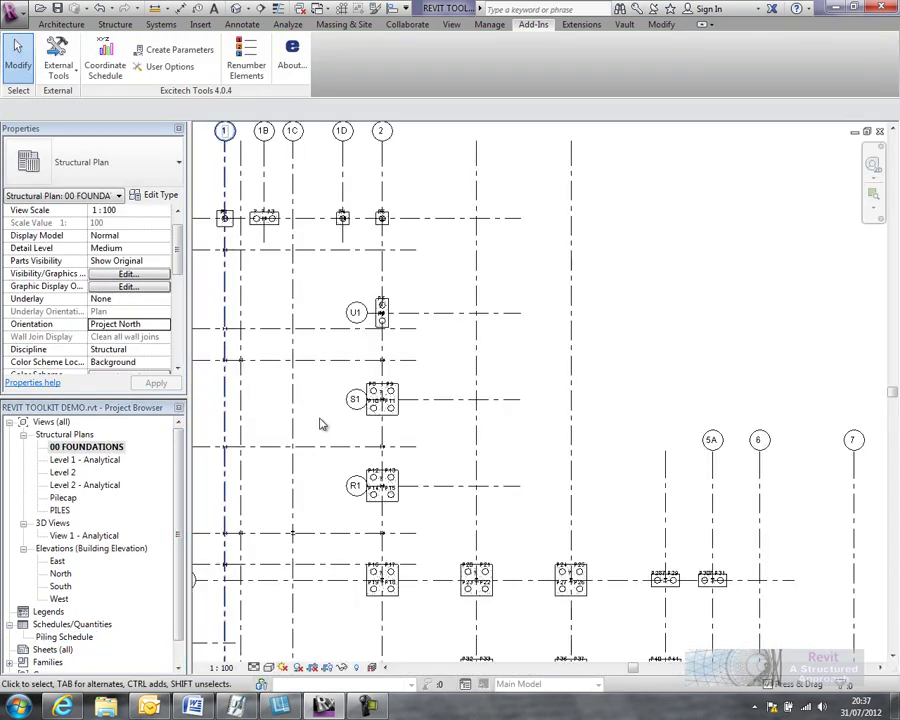
{"action": "scroll", "coordinate": [500, 392], "scroll_direction": "down", "scroll_amount": 1}
{"action": "scroll", "coordinate": [330, 258], "scroll_direction": "up", "scroll_amount": 3}
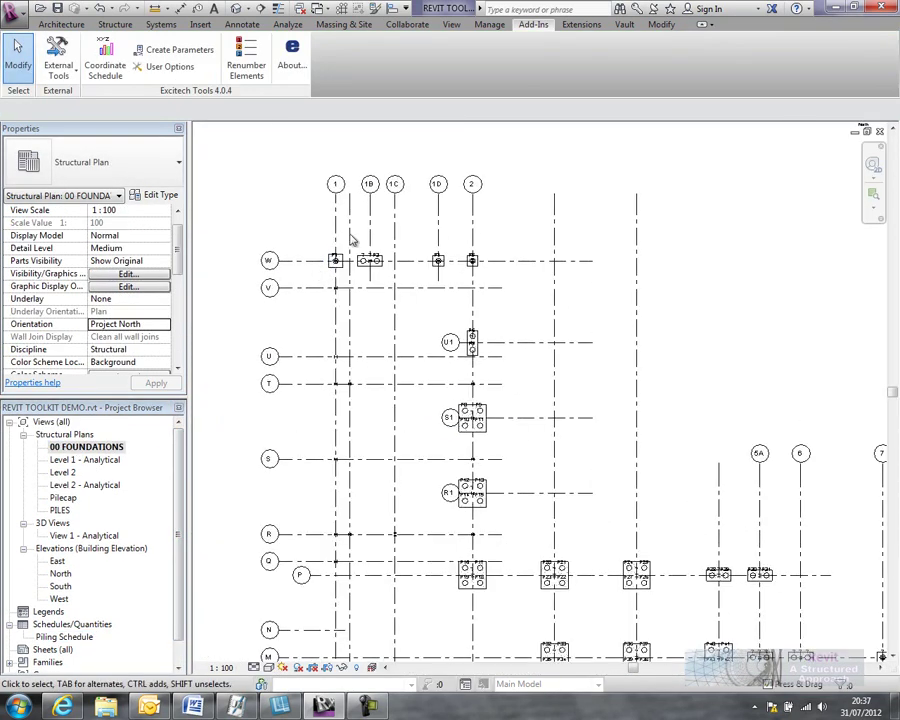
{"action": "left_click", "coordinate": [477, 270]}
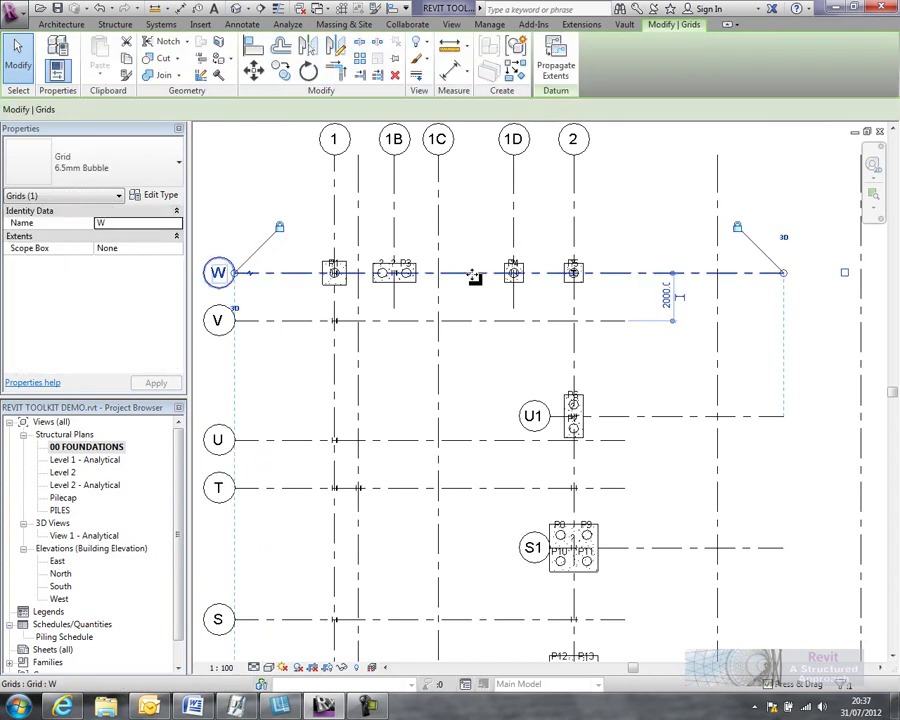
{"action": "left_click_drag", "start_coordinate": [463, 282], "coordinate": [483, 304]}
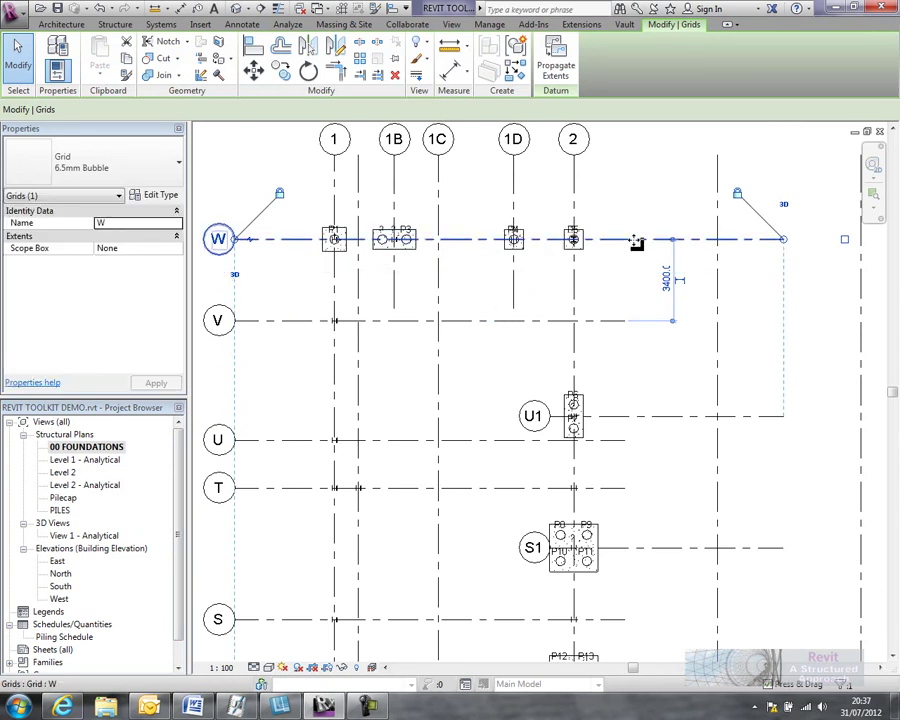
{"action": "left_click", "coordinate": [476, 272]}
{"action": "middle_click_drag", "start_coordinate": [496, 286], "coordinate": [488, 279]}
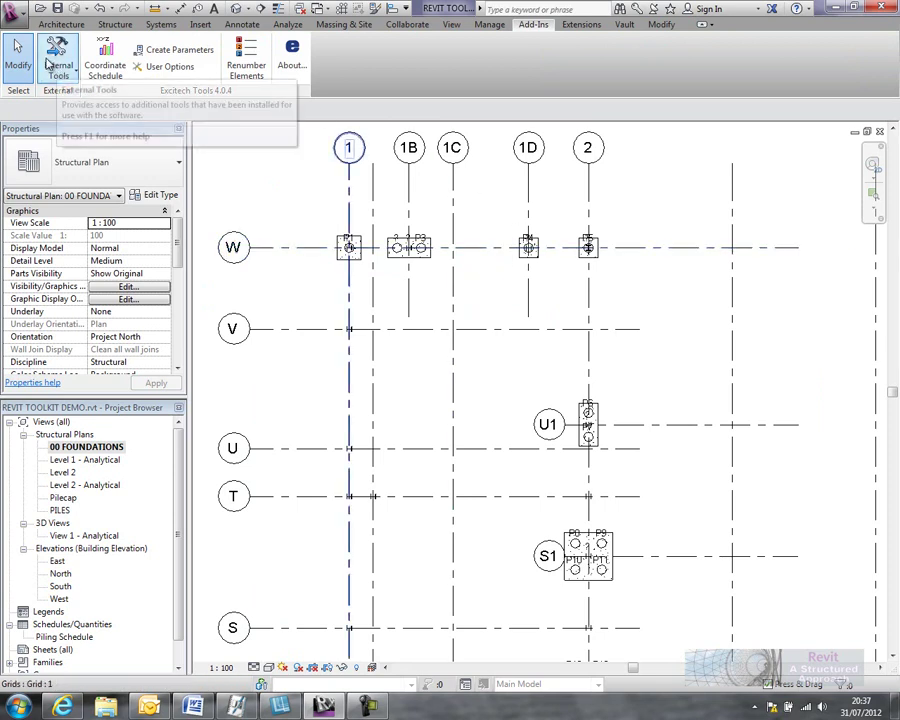
Print the current window with the default settings, continuing without running the Coordinate Schedule first.
{"action": "left_click", "coordinate": [12, 18]}
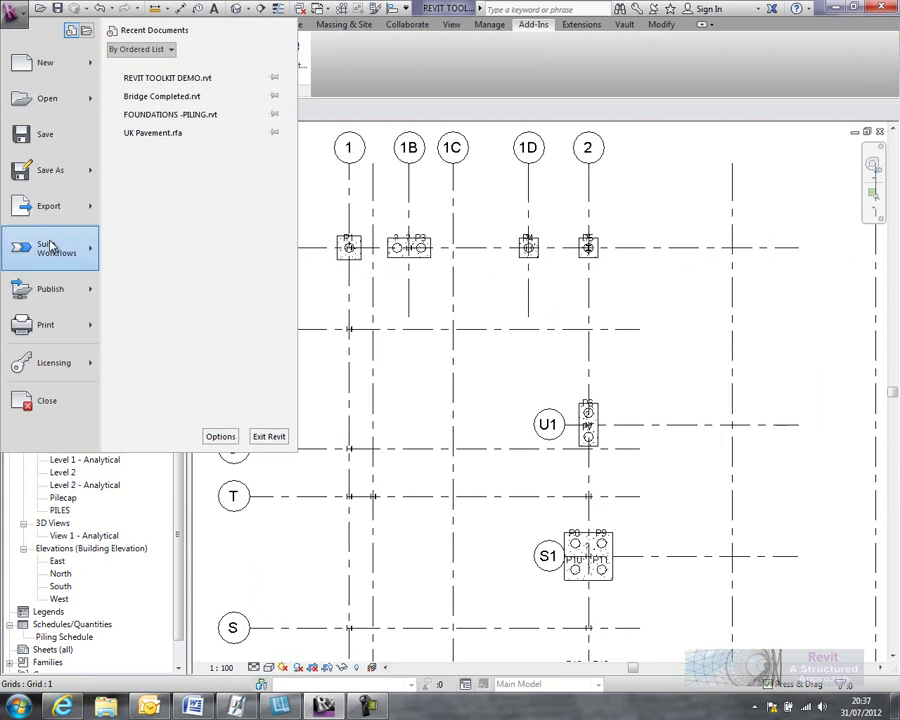
{"action": "left_click", "coordinate": [50, 324]}
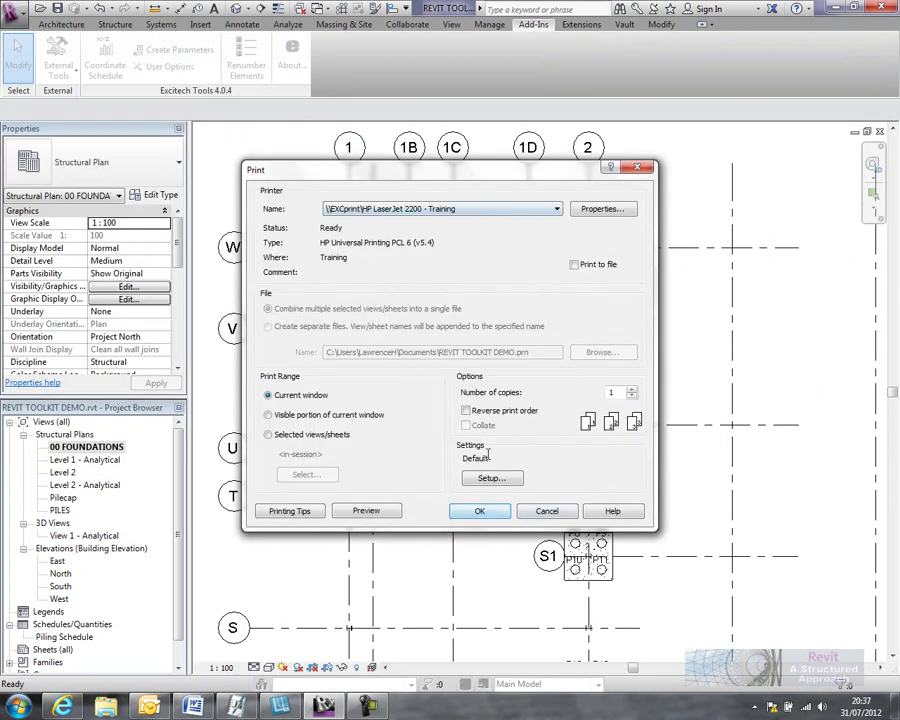
{"action": "left_click", "coordinate": [481, 512]}
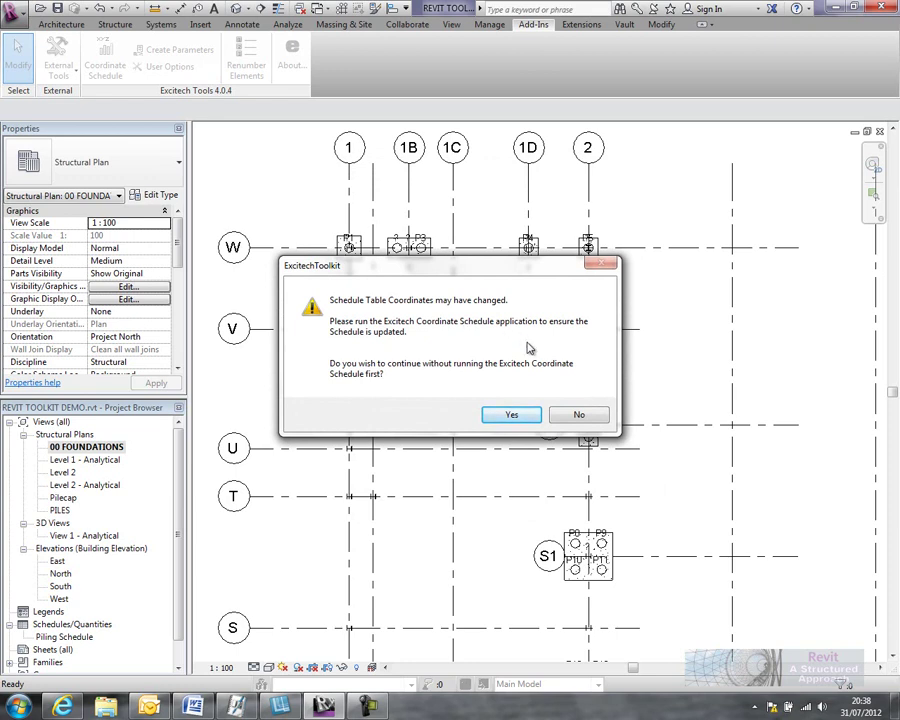
{"action": "left_click", "coordinate": [509, 420]}
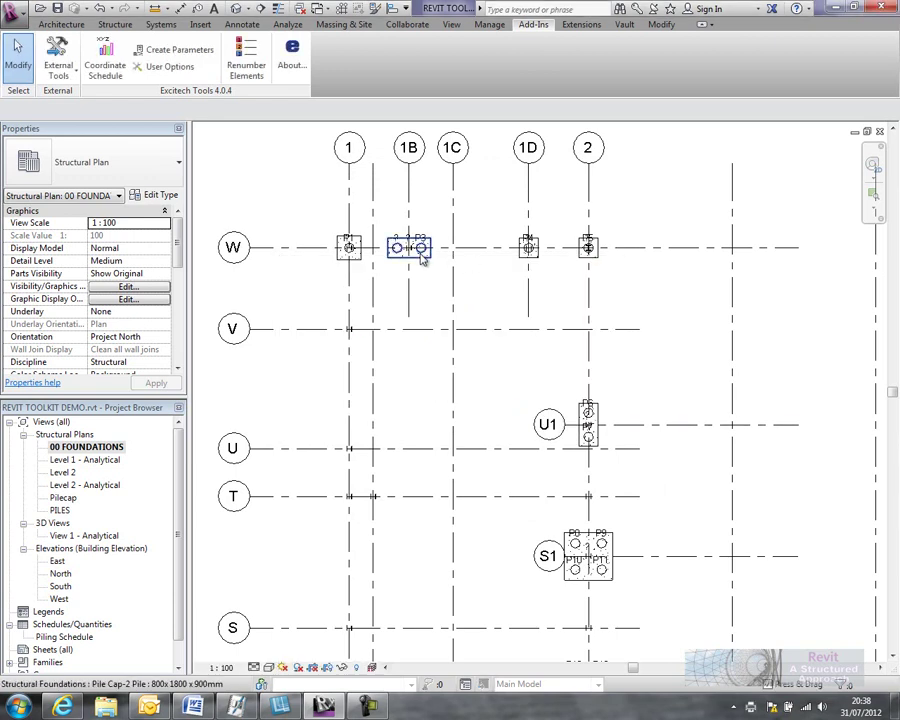
Inspect the Excitech coordinate values of pile P3 on grid W after the grid move, and deselect it.
{"action": "scroll", "coordinate": [421, 257], "scroll_direction": "up", "scroll_amount": 3}
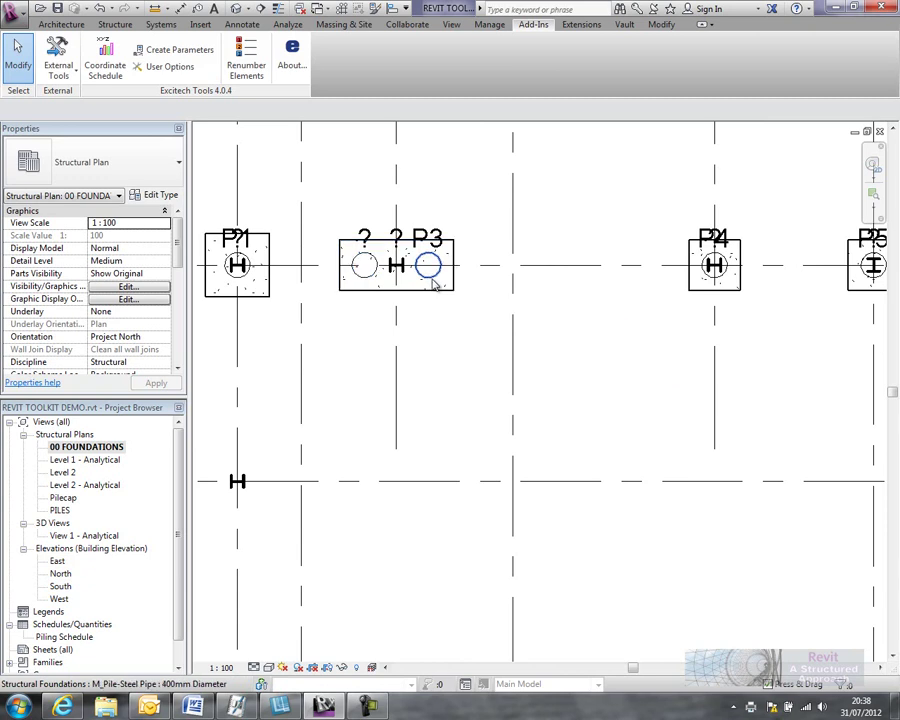
{"action": "left_click", "coordinate": [433, 285]}
{"action": "left_click_drag", "start_coordinate": [176, 281], "coordinate": [184, 372]}
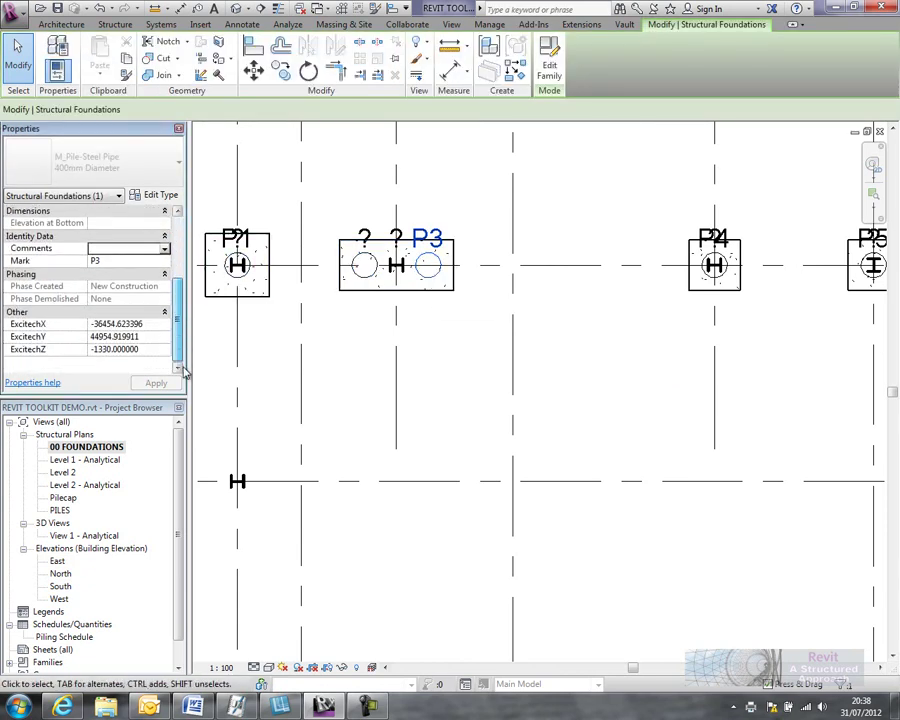
{"action": "left_click", "coordinate": [436, 341]}
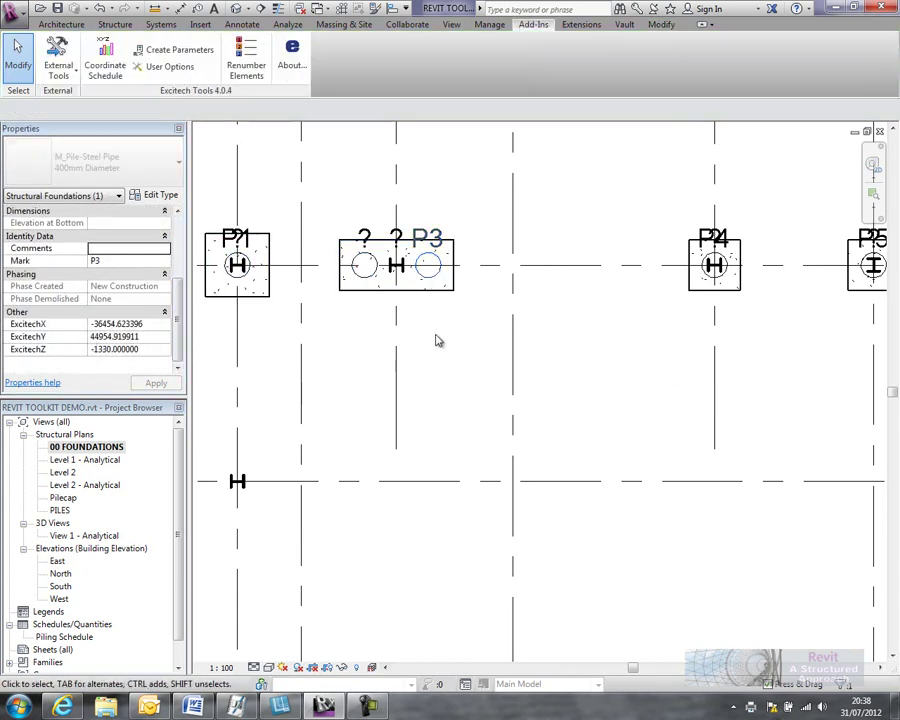
{"action": "scroll", "coordinate": [436, 341], "scroll_direction": "down", "scroll_amount": 5}
{"action": "scroll", "coordinate": [462, 345], "scroll_direction": "up", "scroll_amount": 1}
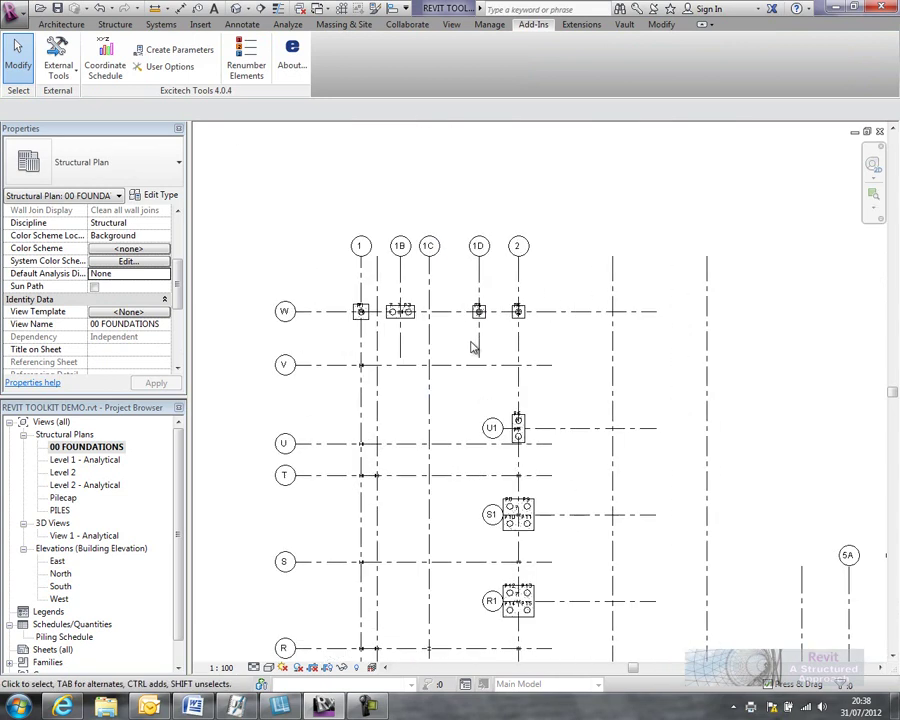
{"action": "scroll", "coordinate": [474, 347], "scroll_direction": "up", "scroll_amount": 1}
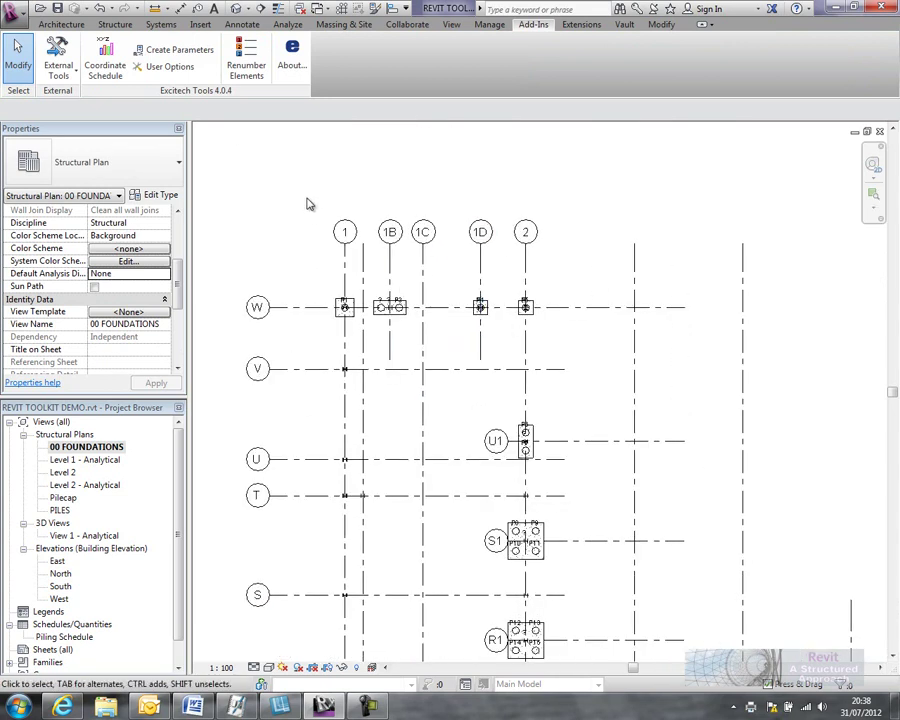
{"action": "middle_click_drag", "start_coordinate": [309, 204], "coordinate": [369, 207]}
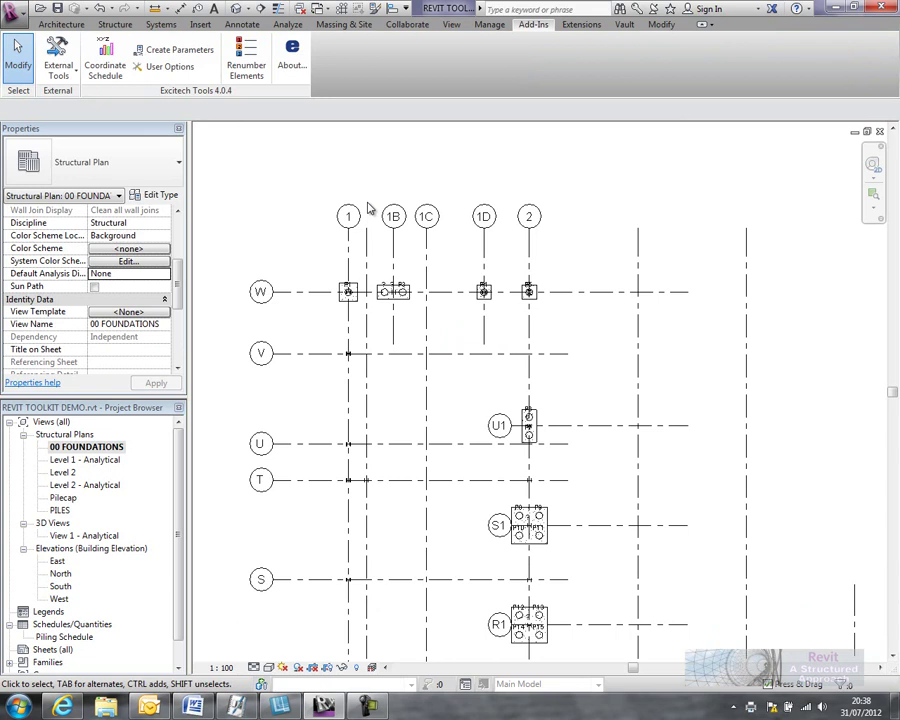
{"action": "middle_click_drag", "start_coordinate": [516, 238], "coordinate": [510, 232]}
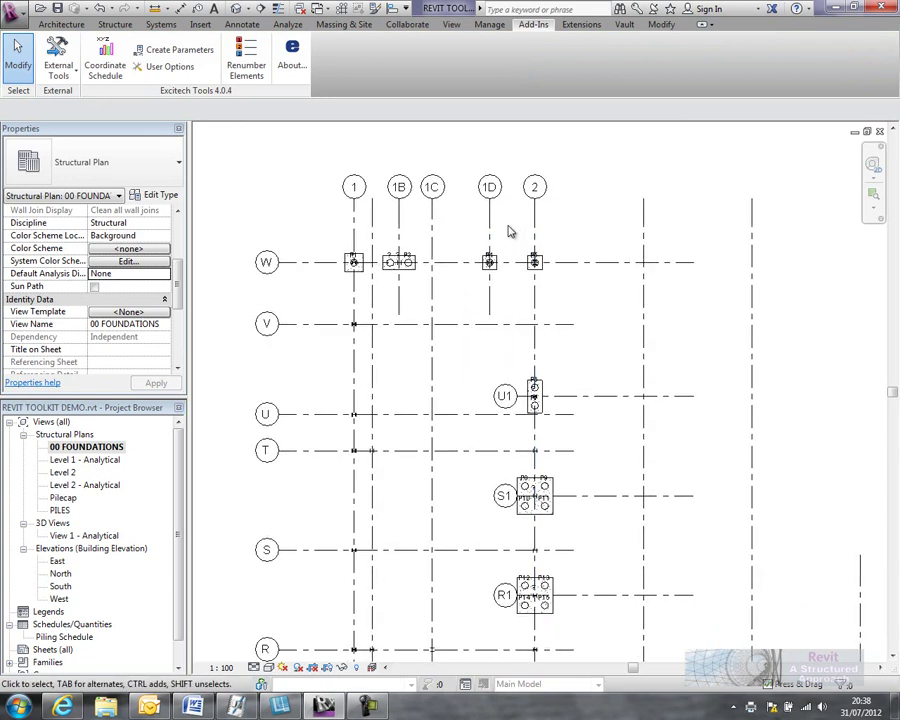
{"action": "scroll", "coordinate": [470, 275], "scroll_direction": "down", "scroll_amount": 1}
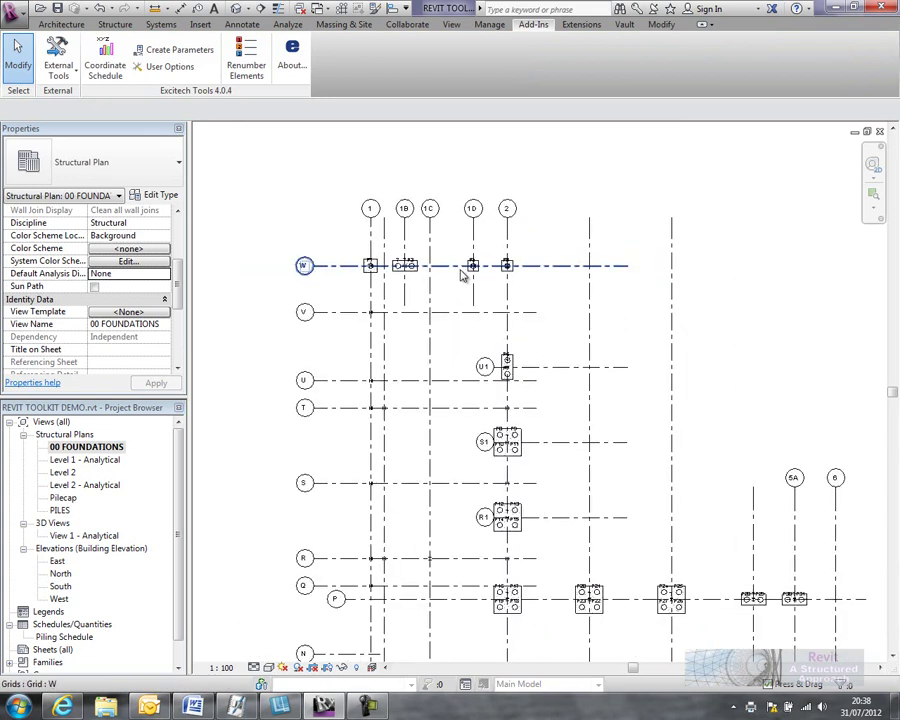